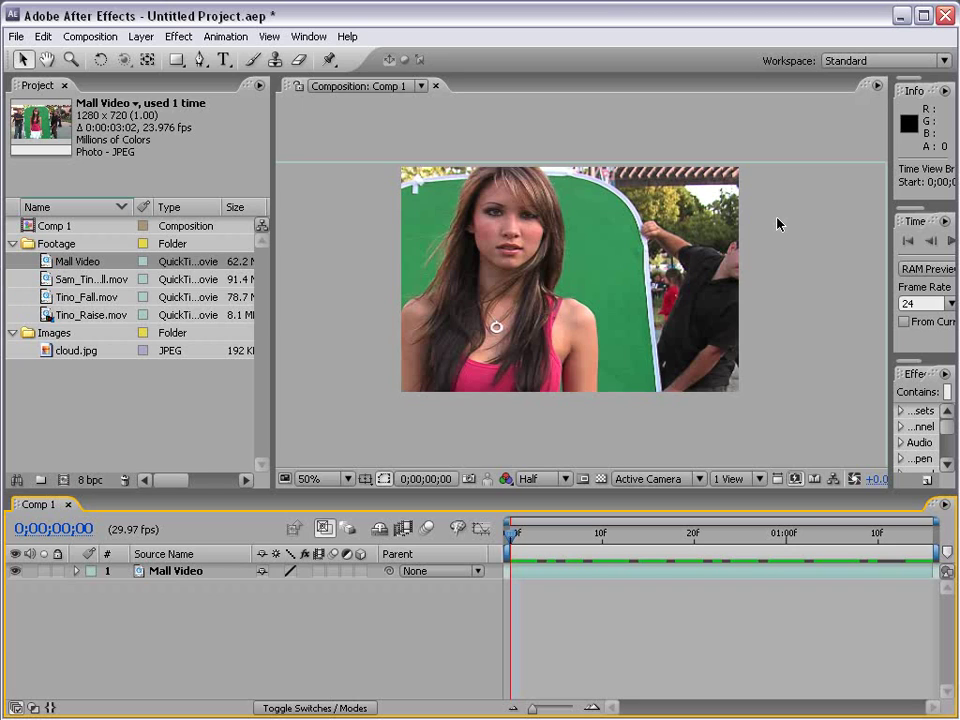
Reset the Standard workspace from the Workspace menu, discarding the earlier layout changes
{"action": "left_click", "coordinate": [773, 116]}
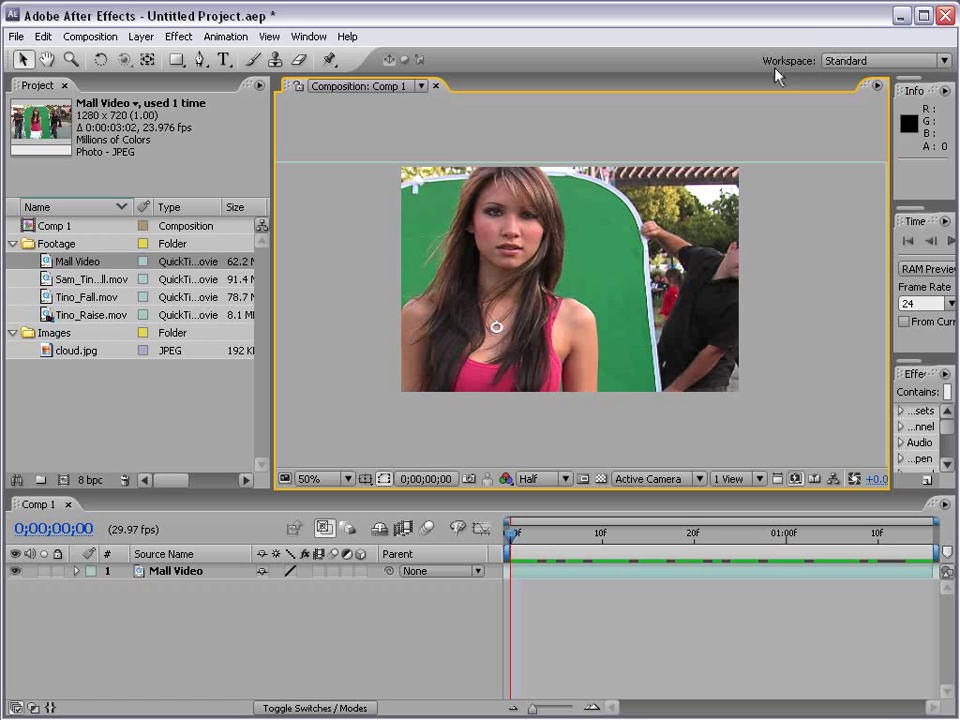
{"action": "left_click", "coordinate": [866, 61]}
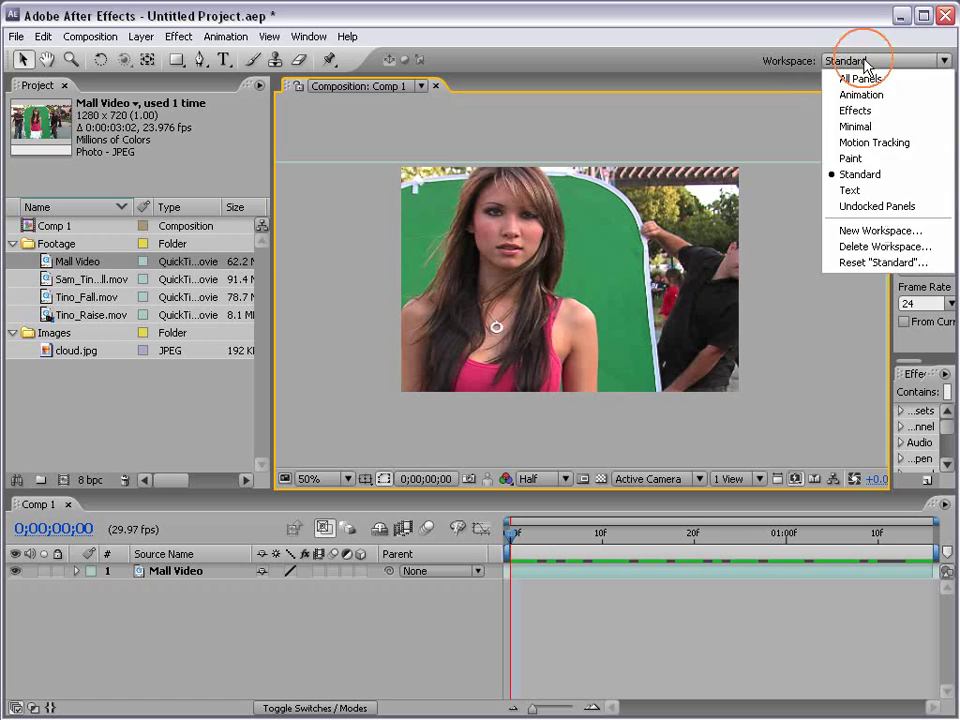
{"action": "left_click", "coordinate": [873, 264]}
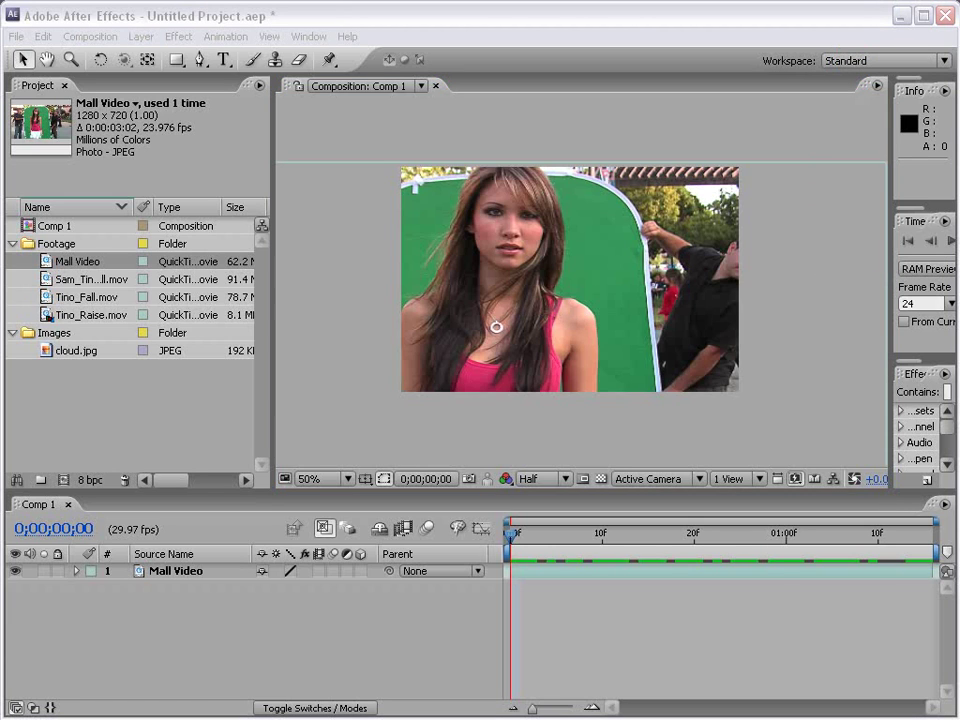
{"action": "left_click", "coordinate": [510, 419]}
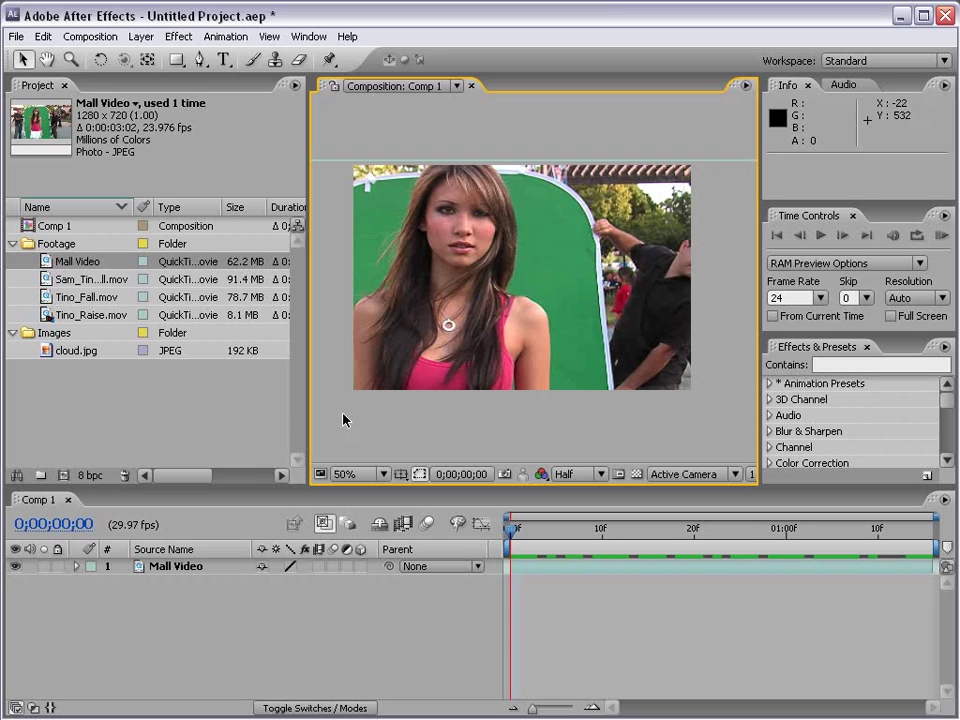
Create the Mall Video 2 composition from the Mall Video footage
{"action": "left_click", "coordinate": [141, 383]}
{"action": "left_click", "coordinate": [84, 264]}
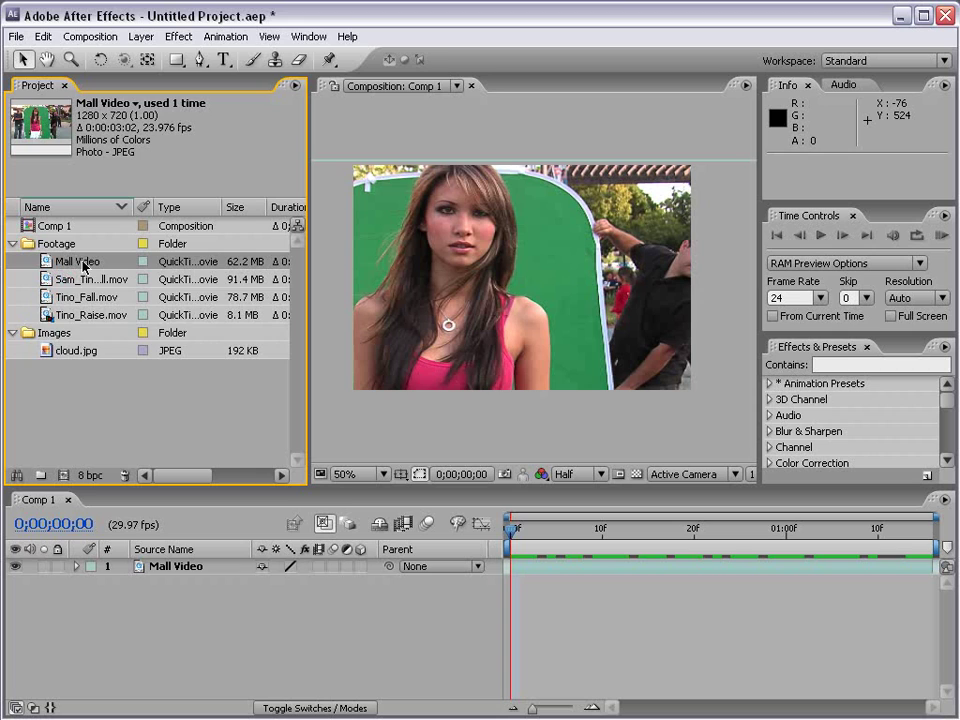
{"action": "left_click_drag", "start_coordinate": [84, 264], "coordinate": [65, 483]}
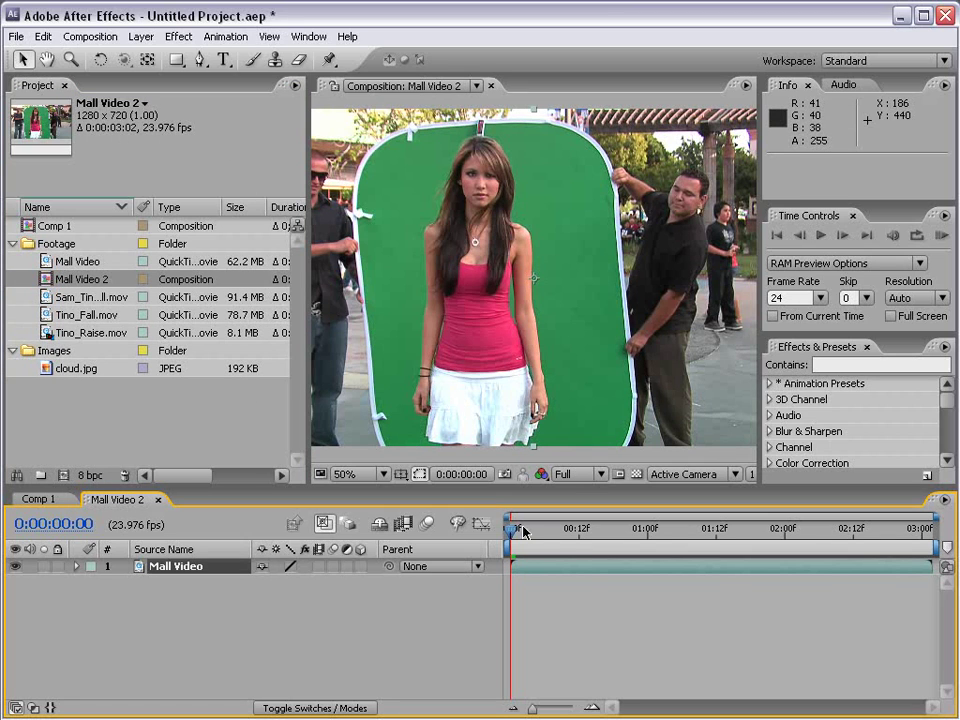
Zoom the viewer to 25%, scrub through the clip, and deselect the layer
{"action": "key", "text": "comma"}
{"action": "key", "text": "comma"}
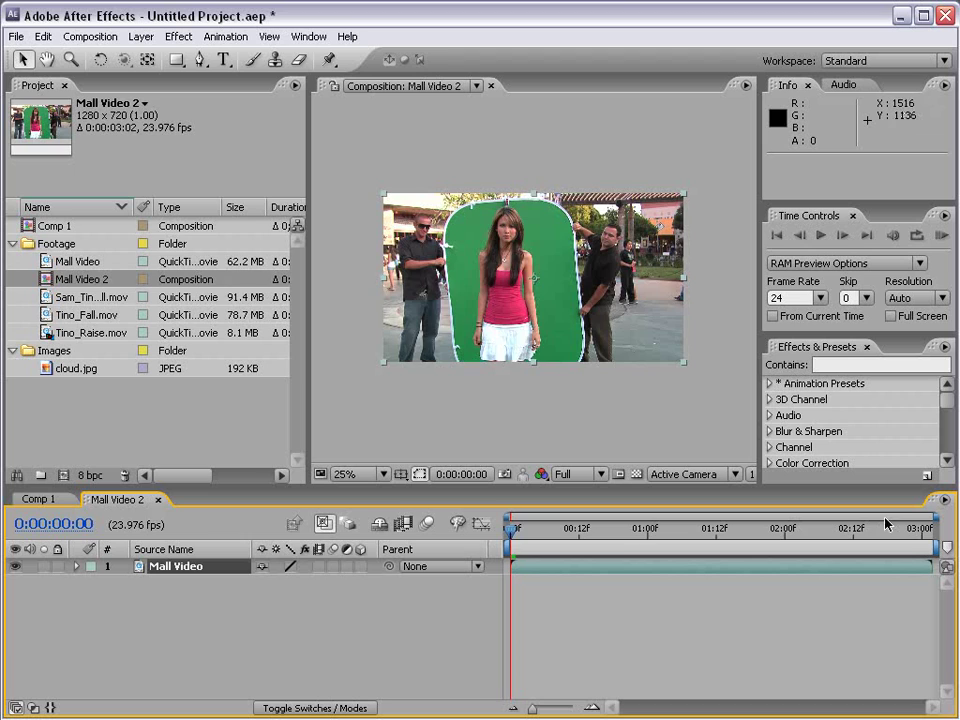
{"action": "left_click_drag", "start_coordinate": [885, 521], "coordinate": [500, 566]}
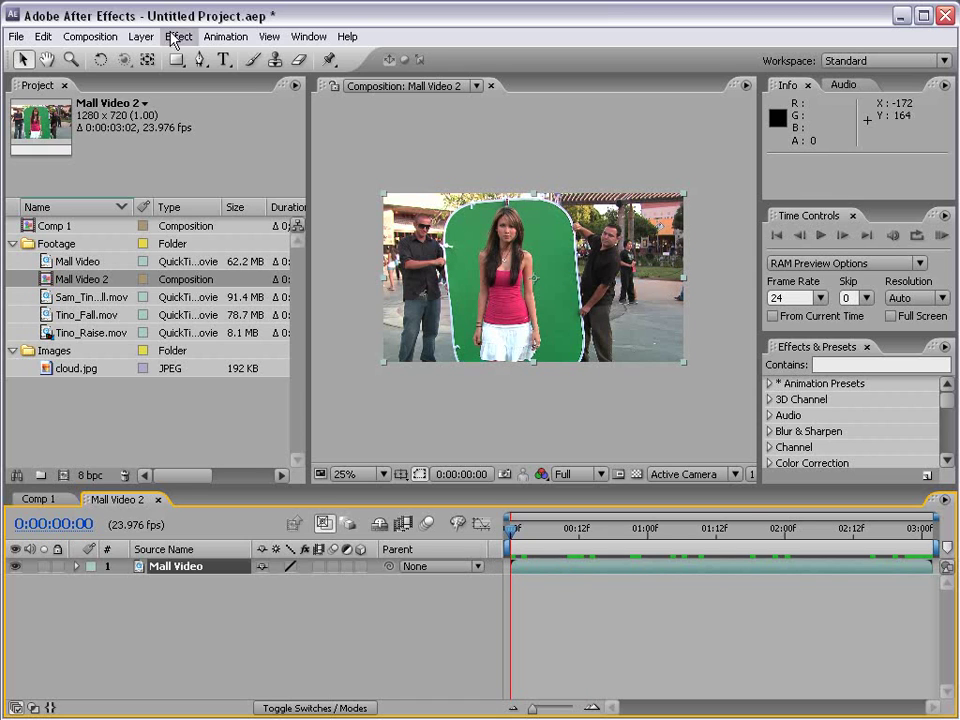
{"action": "left_click", "coordinate": [115, 37]}
{"action": "left_click", "coordinate": [112, 34]}
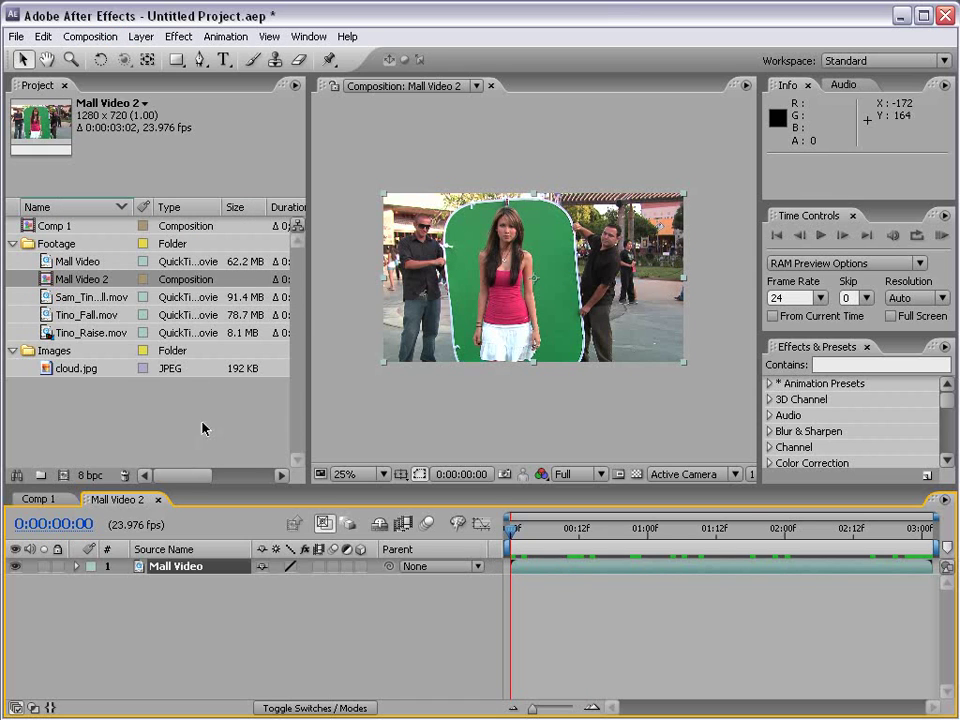
{"action": "left_click", "coordinate": [594, 661]}
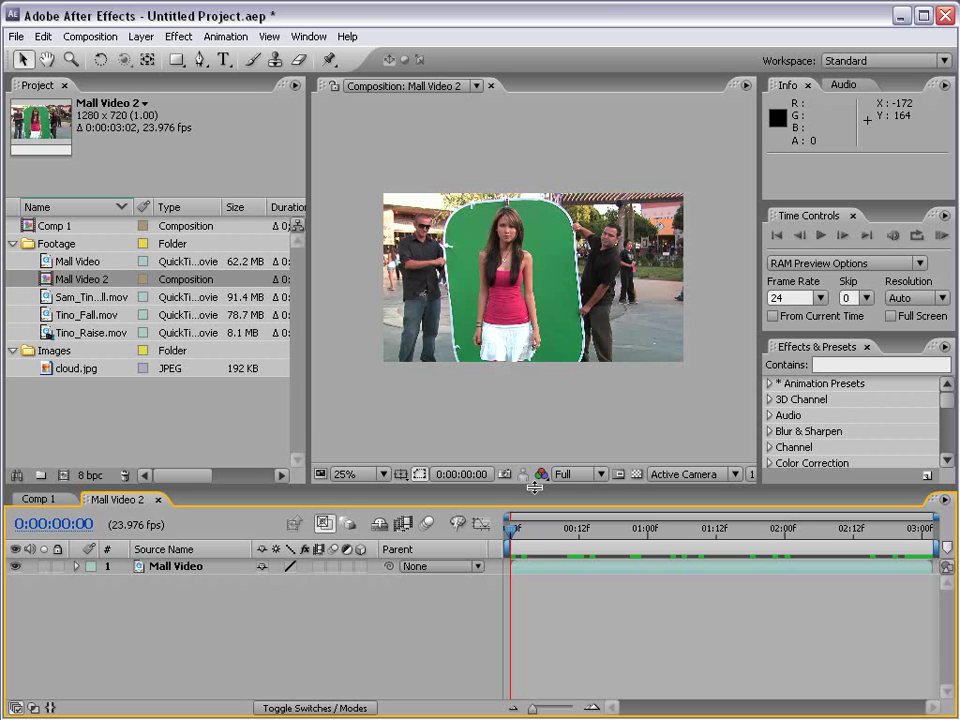
Apply Fast Blur to the Mall Video layer at Blurriness 53.0 with Repeat Edge Pixels on
{"action": "scroll", "coordinate": [339, 252], "scroll_direction": "up", "scroll_amount": 2}
{"action": "left_click", "coordinate": [167, 568]}
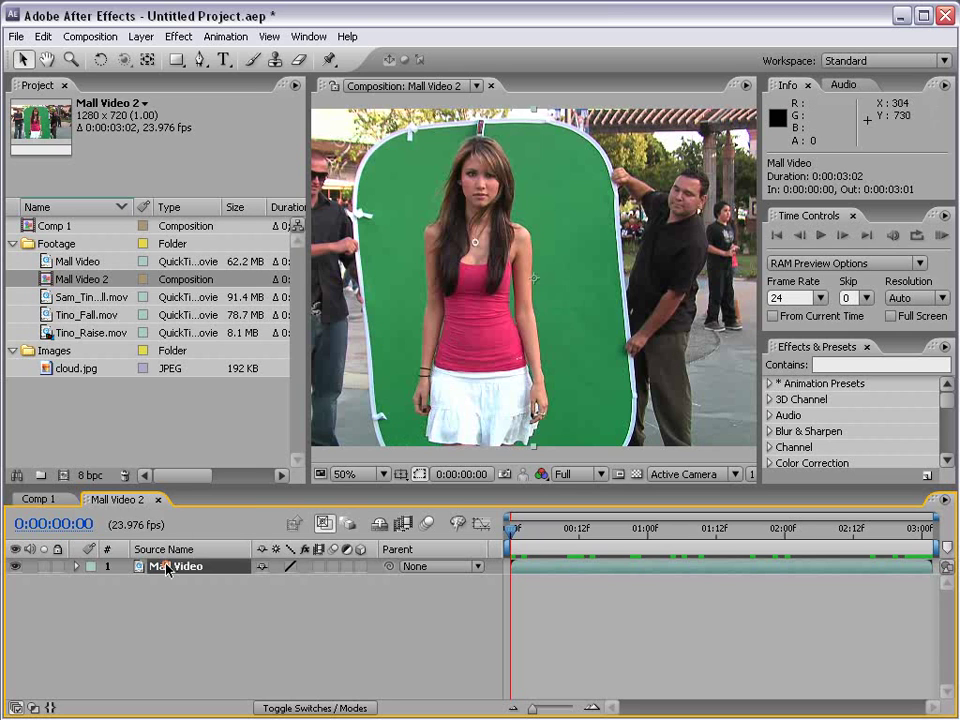
{"action": "left_click", "coordinate": [176, 37]}
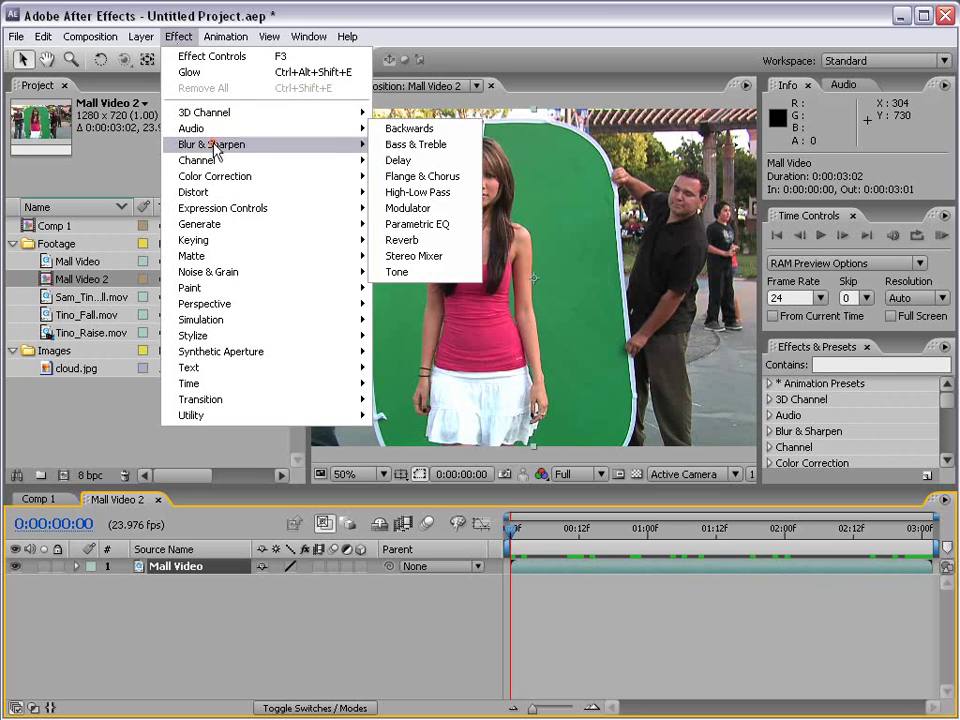
{"action": "mouse_move", "coordinate": [162, 144]}
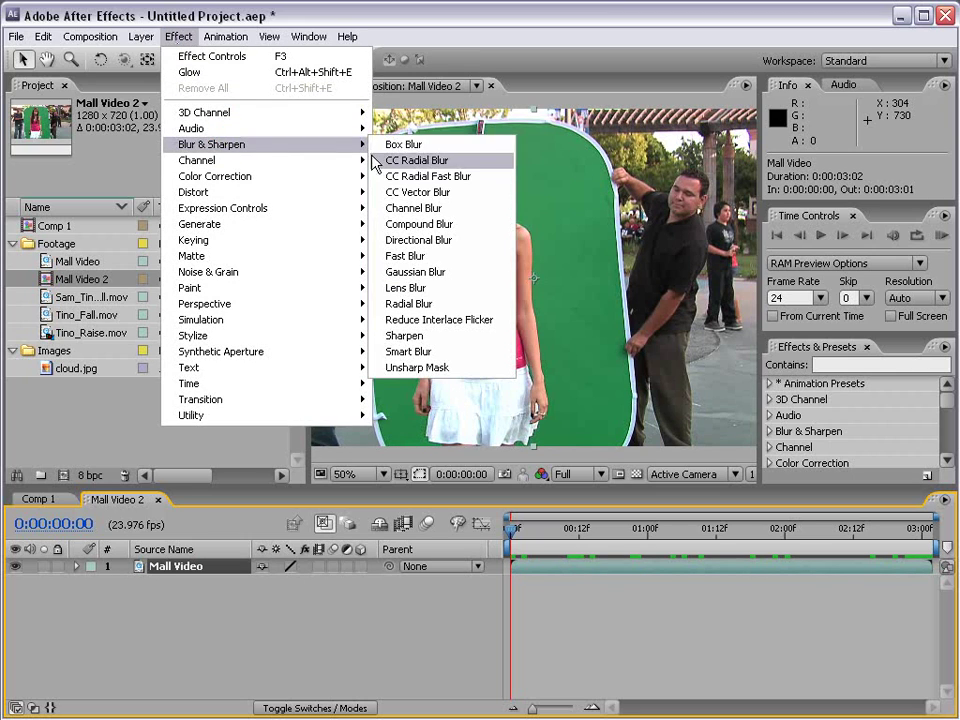
{"action": "left_click", "coordinate": [458, 258]}
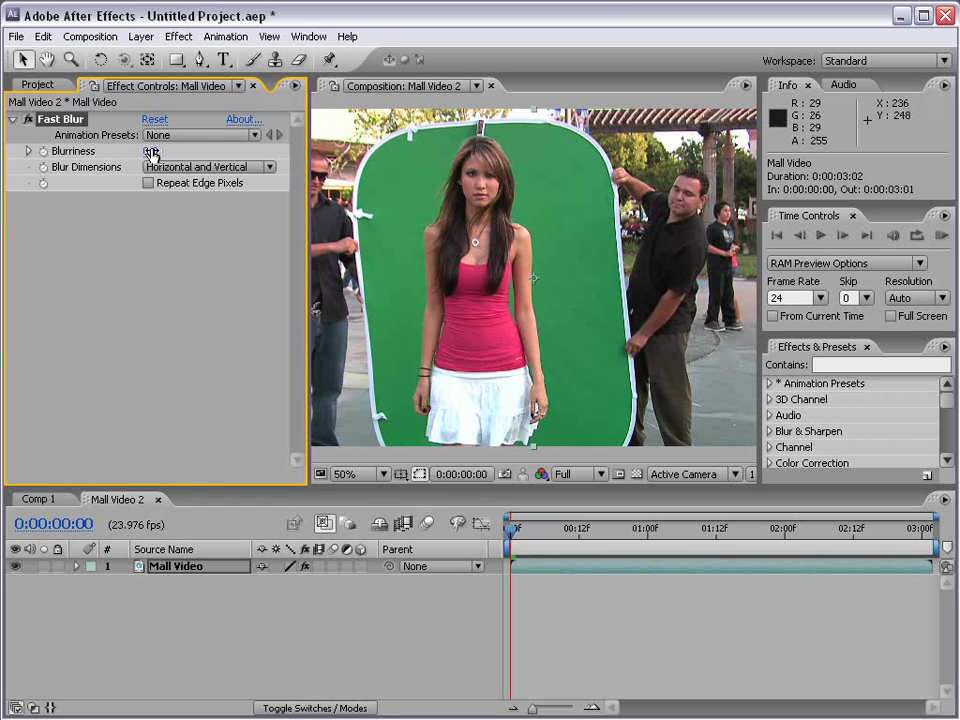
{"action": "left_click_drag", "start_coordinate": [148, 154], "coordinate": [195, 153]}
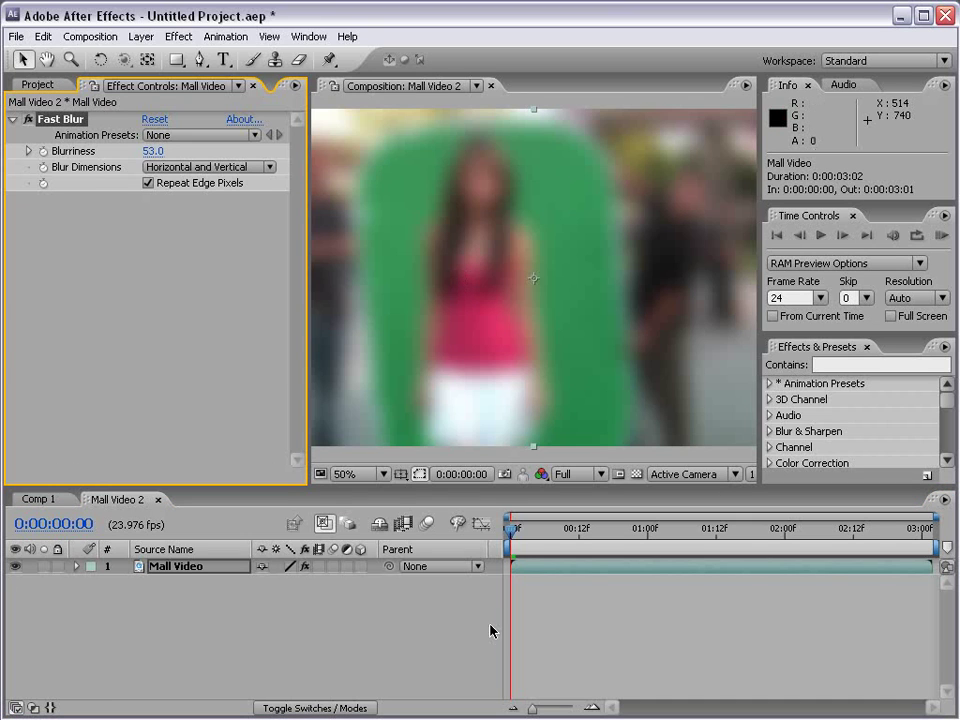
{"action": "key", "text": "comma"}
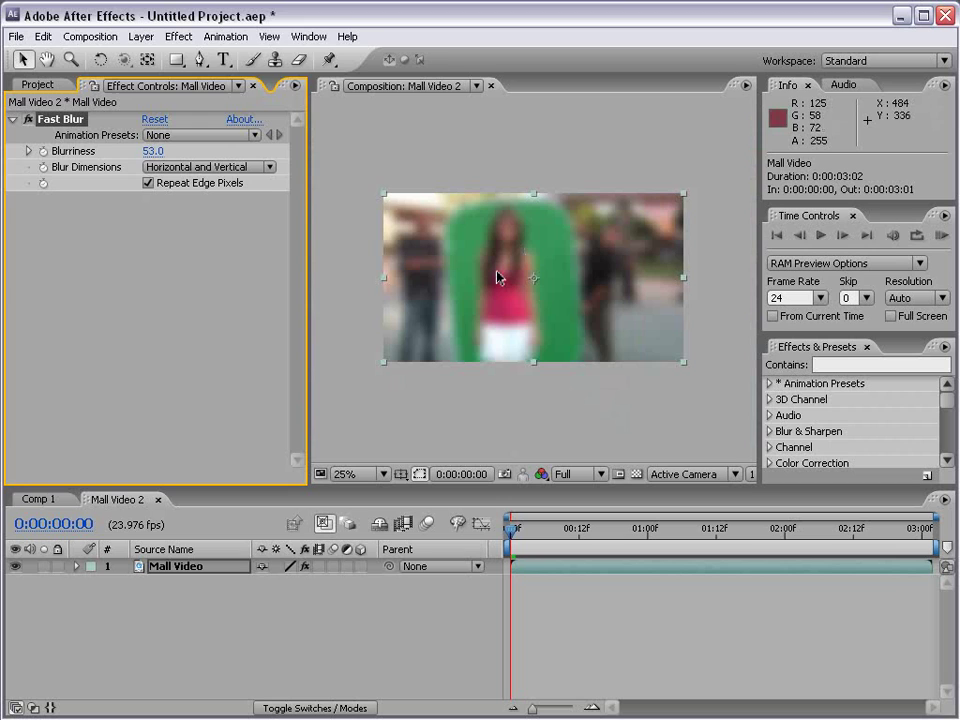
Add a Curves effect with an S-curve boosting highlights and deepening shadows
{"action": "left_click", "coordinate": [179, 37]}
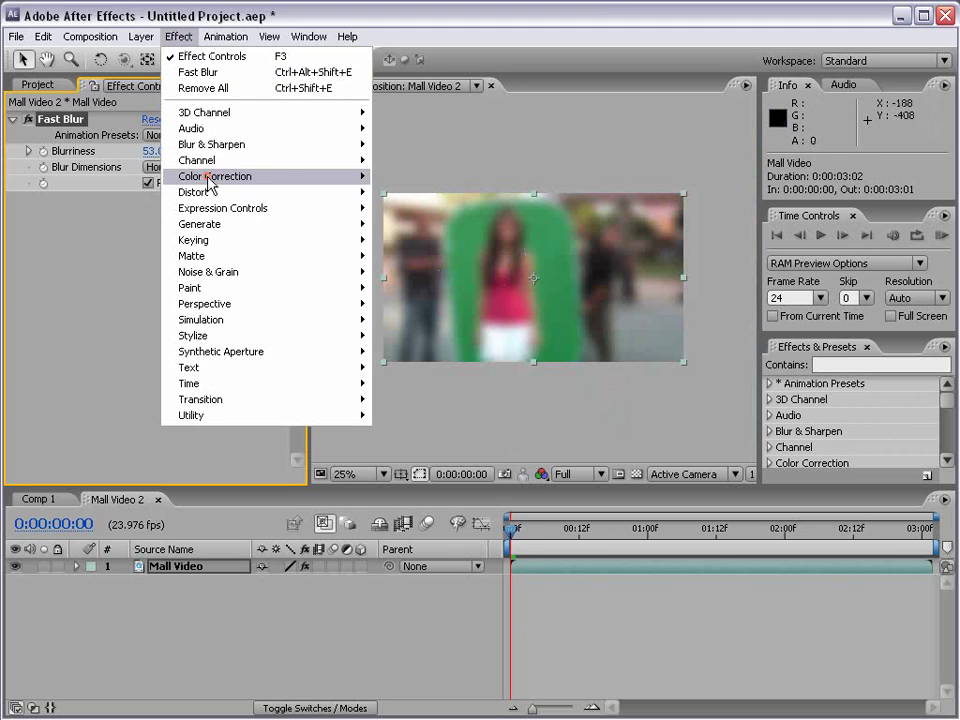
{"action": "mouse_move", "coordinate": [212, 177]}
{"action": "left_click", "coordinate": [433, 416]}
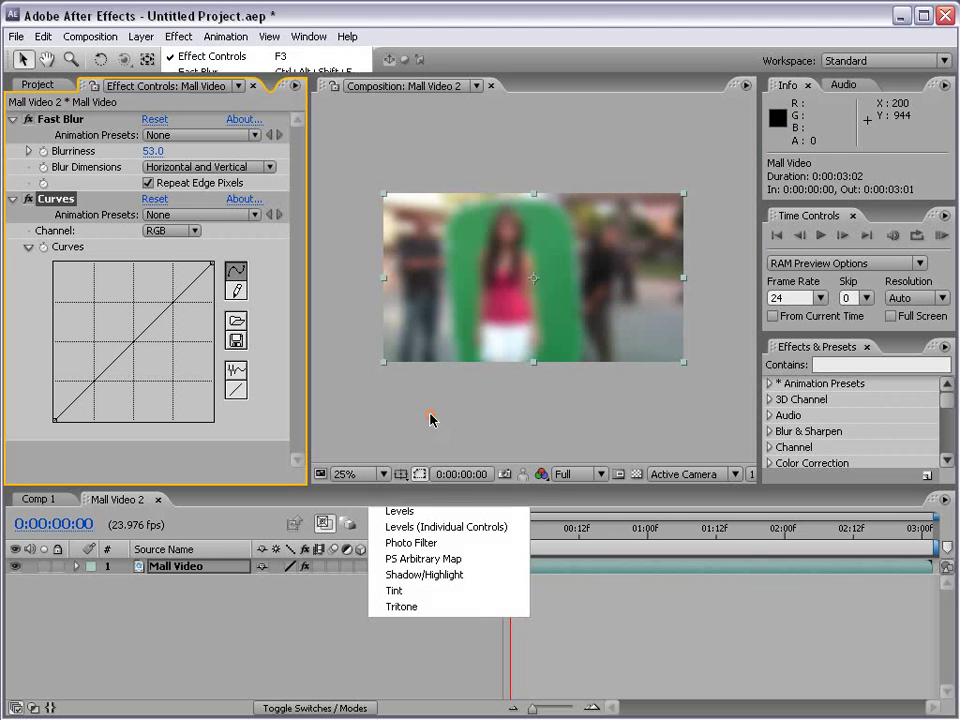
{"action": "left_click_drag", "start_coordinate": [148, 328], "coordinate": [139, 291]}
{"action": "left_click_drag", "start_coordinate": [101, 357], "coordinate": [108, 380]}
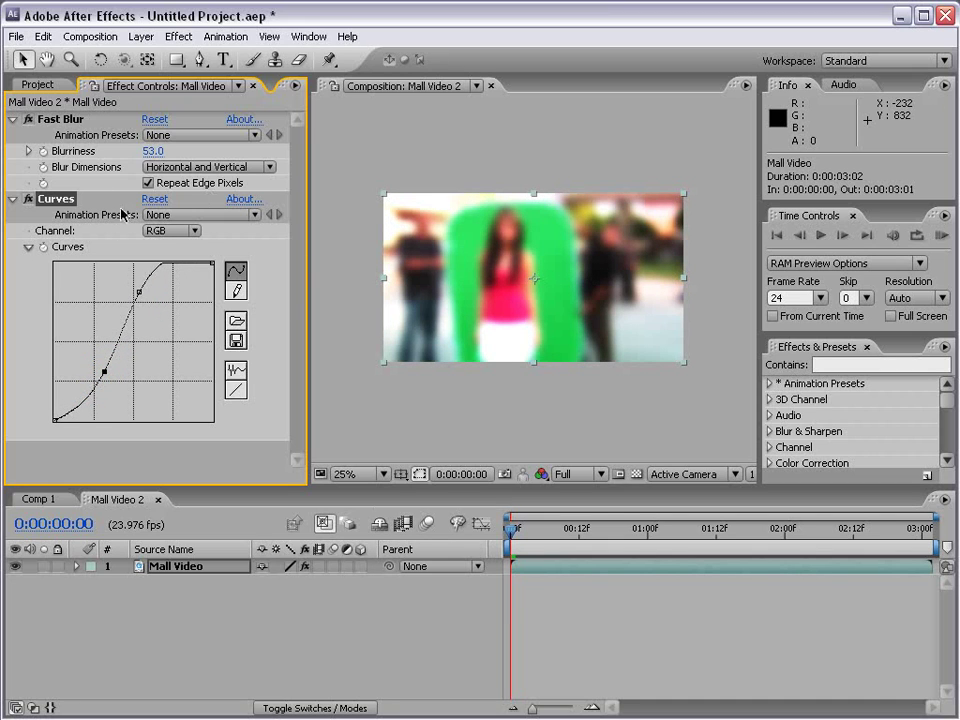
Move Fast Blur below Curves in the effect stack and reselect the Mall Video layer
{"action": "left_click", "coordinate": [13, 119]}
{"action": "left_click", "coordinate": [56, 121]}
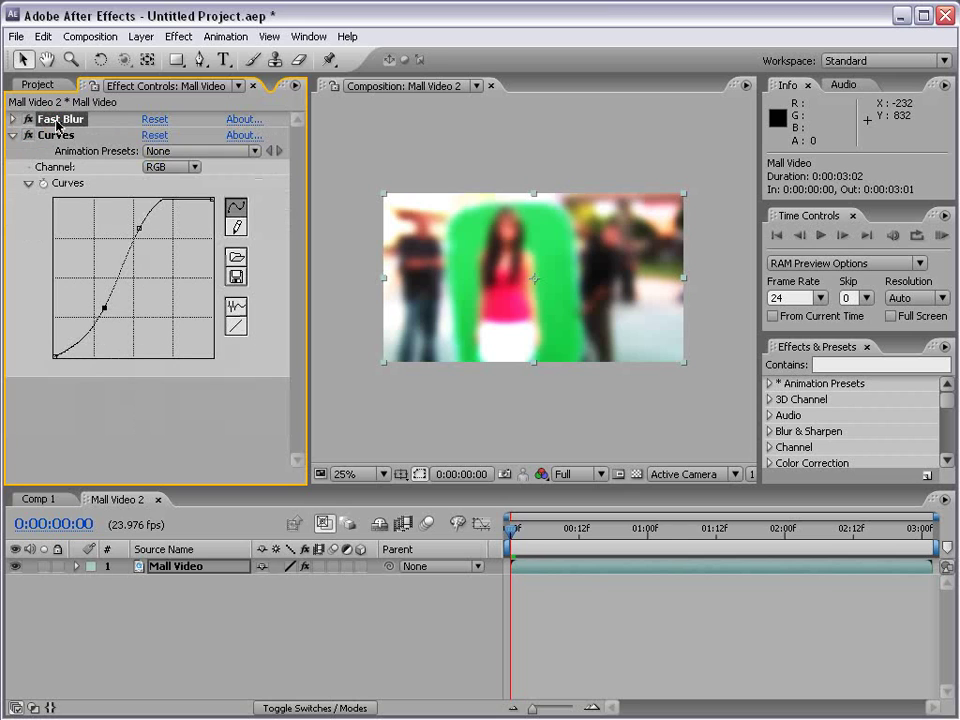
{"action": "left_click_drag", "start_coordinate": [56, 121], "coordinate": [69, 379]}
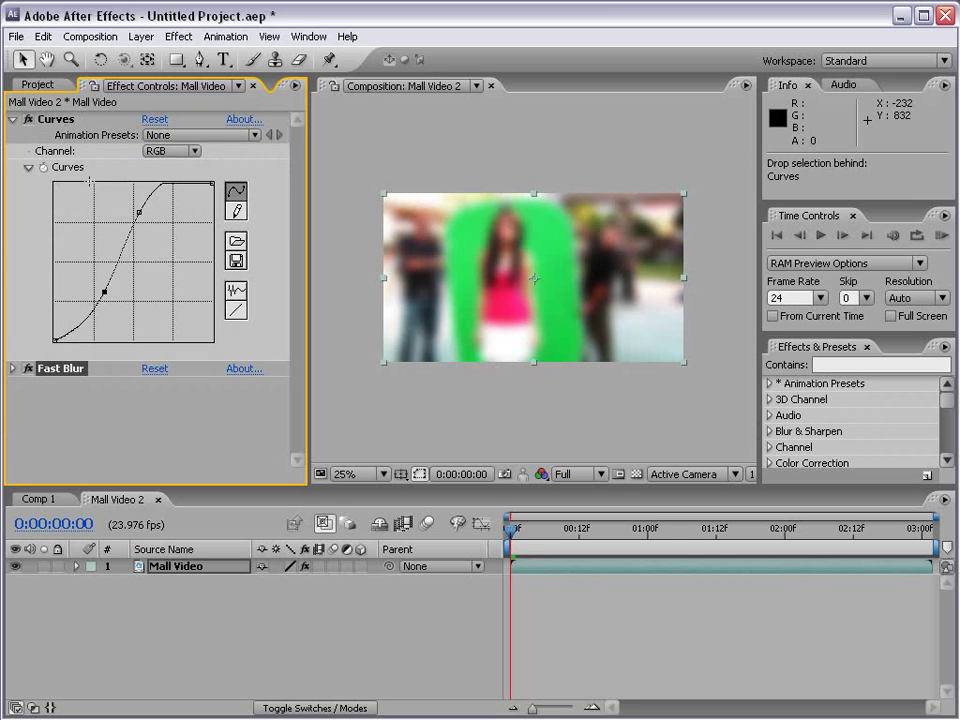
{"action": "left_click", "coordinate": [13, 119]}
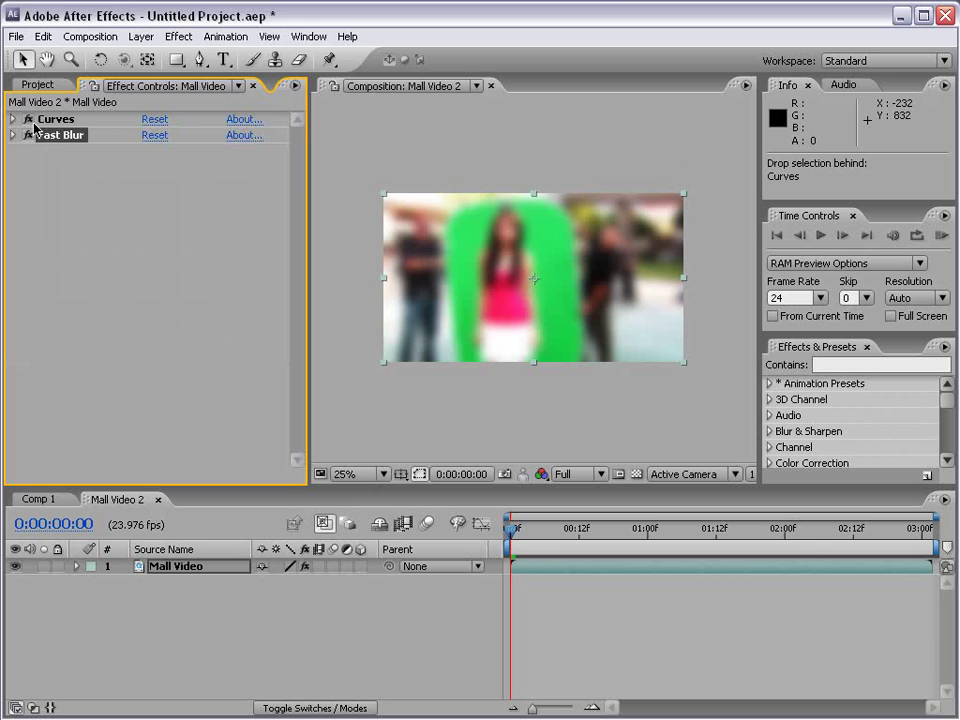
{"action": "mouse_move", "coordinate": [56, 119]}
{"action": "left_mouse_down"}
{"action": "mouse_move", "coordinate": [73, 143]}
{"action": "mouse_move", "coordinate": [57, 143]}
{"action": "left_mouse_up"}
{"action": "left_click_drag", "start_coordinate": [63, 138], "coordinate": [86, 142]}
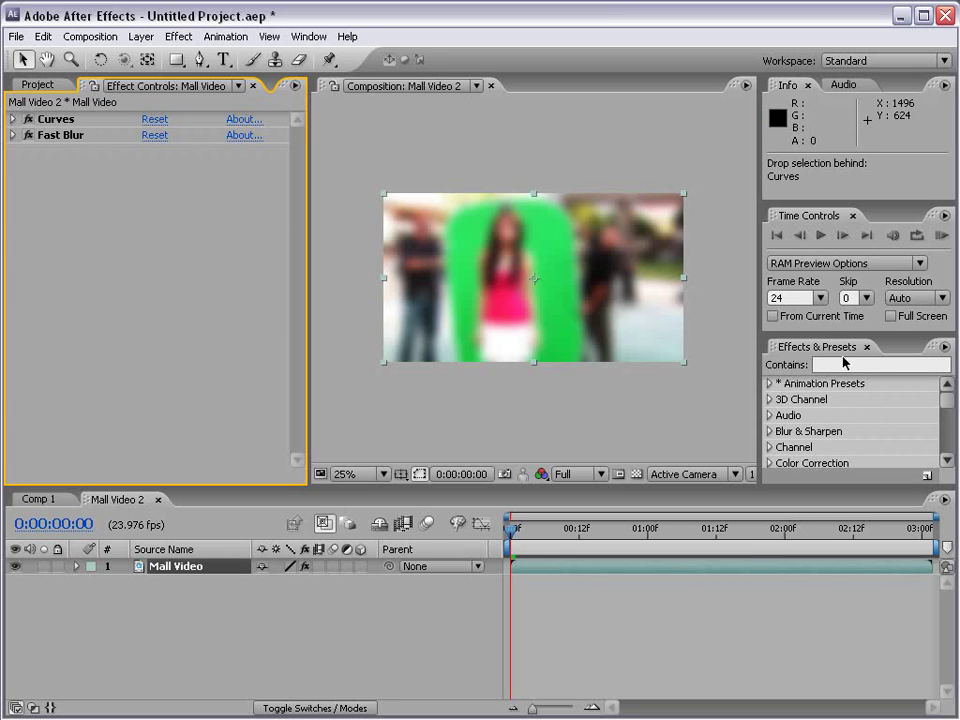
Search 'glow' in Effects & Presets and apply Glow to the Mall Video layer
{"action": "left_click_drag", "start_coordinate": [818, 334], "coordinate": [816, 254]}
{"action": "left_click", "coordinate": [783, 290]}
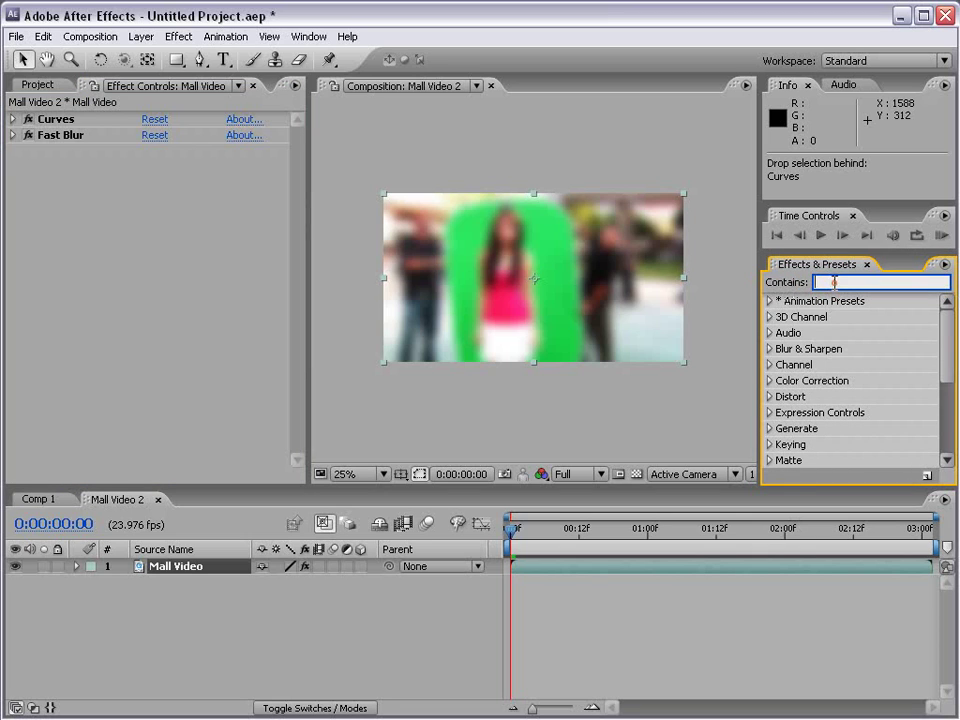
{"action": "type", "text": "glow"}
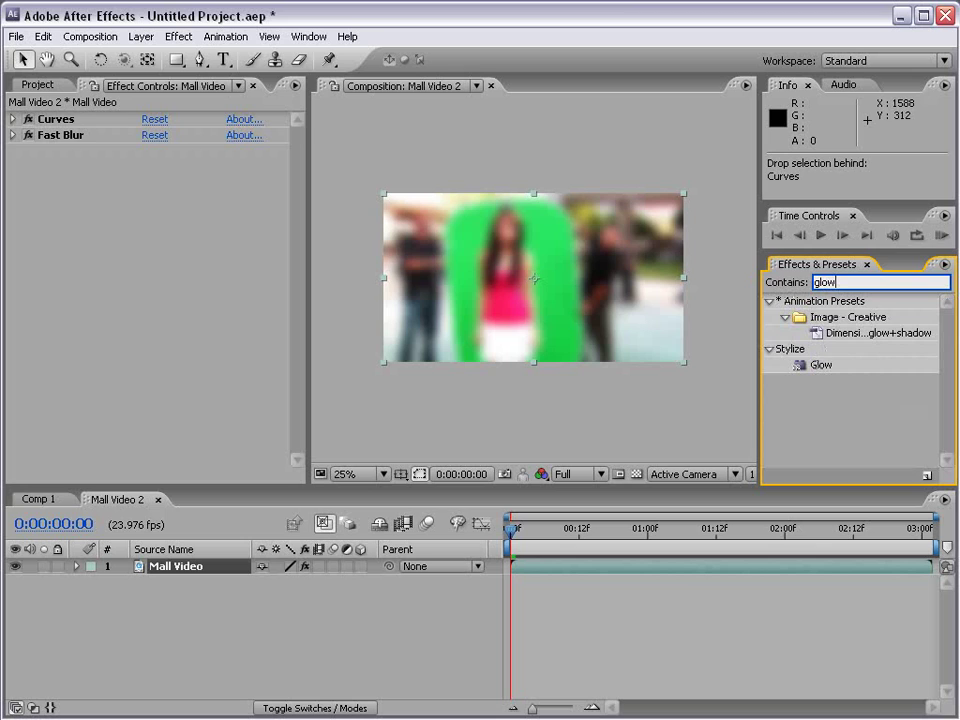
{"action": "left_click", "coordinate": [799, 366]}
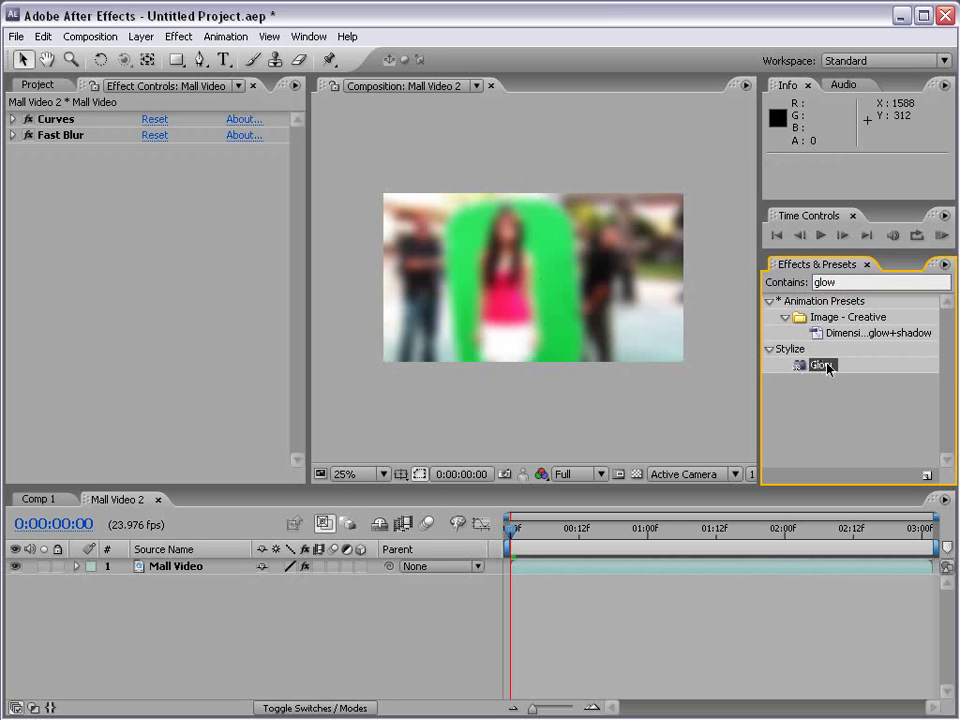
{"action": "left_click_drag", "start_coordinate": [826, 368], "coordinate": [680, 322]}
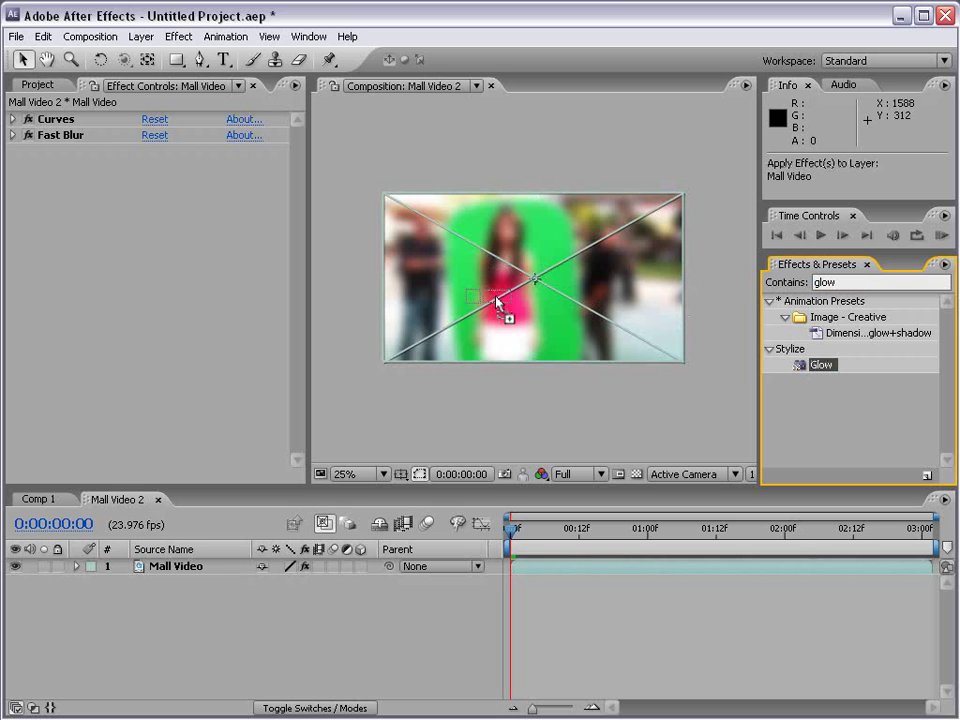
{"action": "left_click_drag", "start_coordinate": [497, 300], "coordinate": [549, 574]}
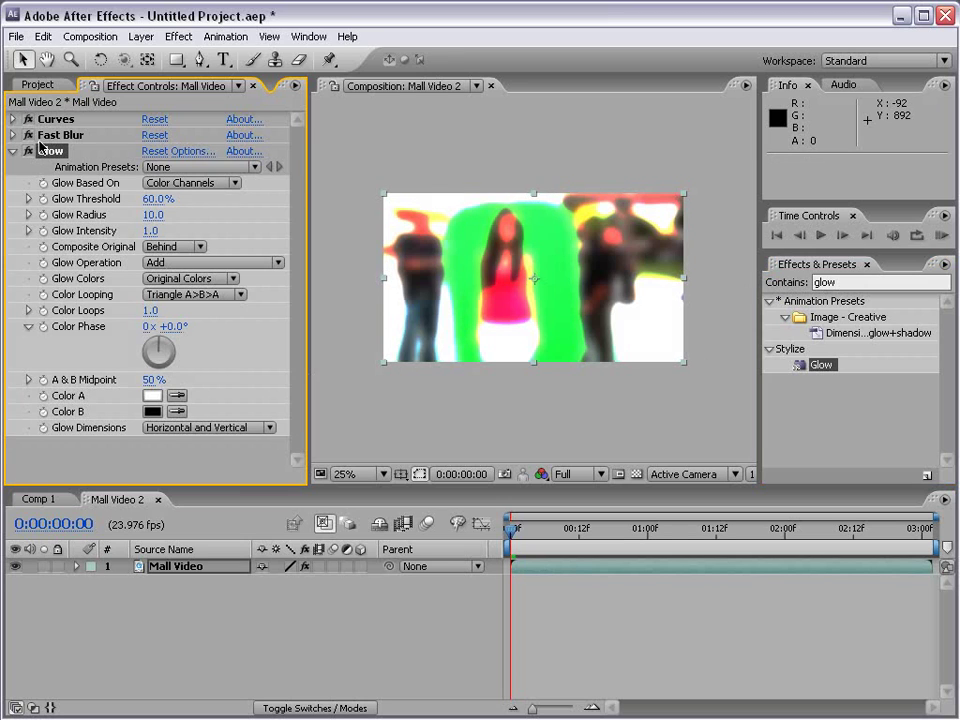
Turn off Fast Blur and Curves, and set Glow Threshold 87.1% and Glow Radius 80.0
{"action": "left_click_drag", "start_coordinate": [152, 214], "coordinate": [300, 213]}
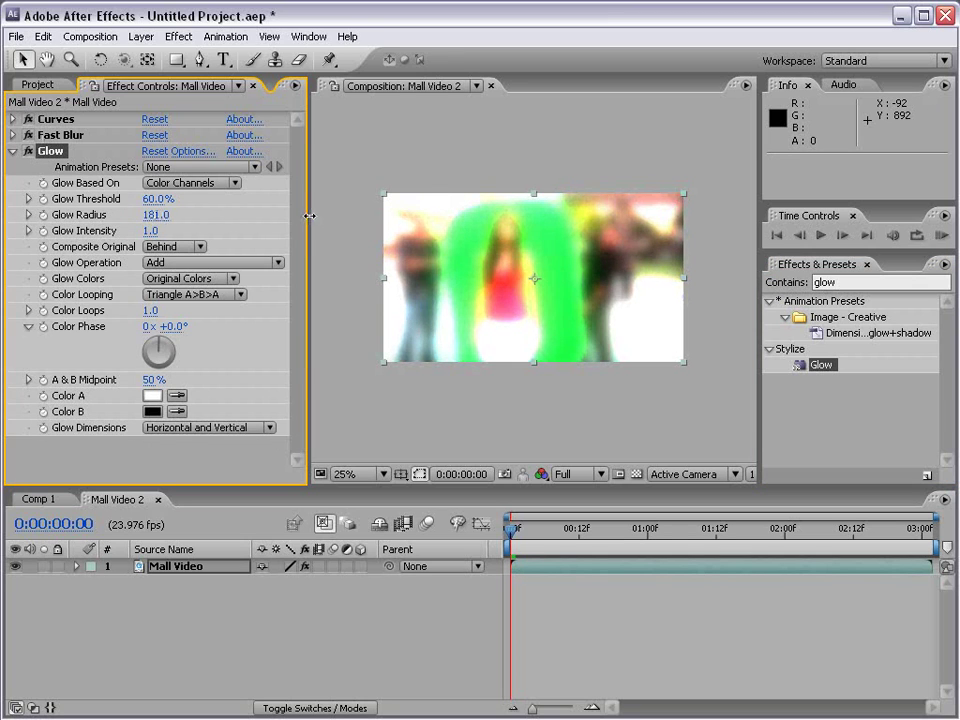
{"action": "left_click", "coordinate": [27, 135]}
{"action": "left_click", "coordinate": [27, 119]}
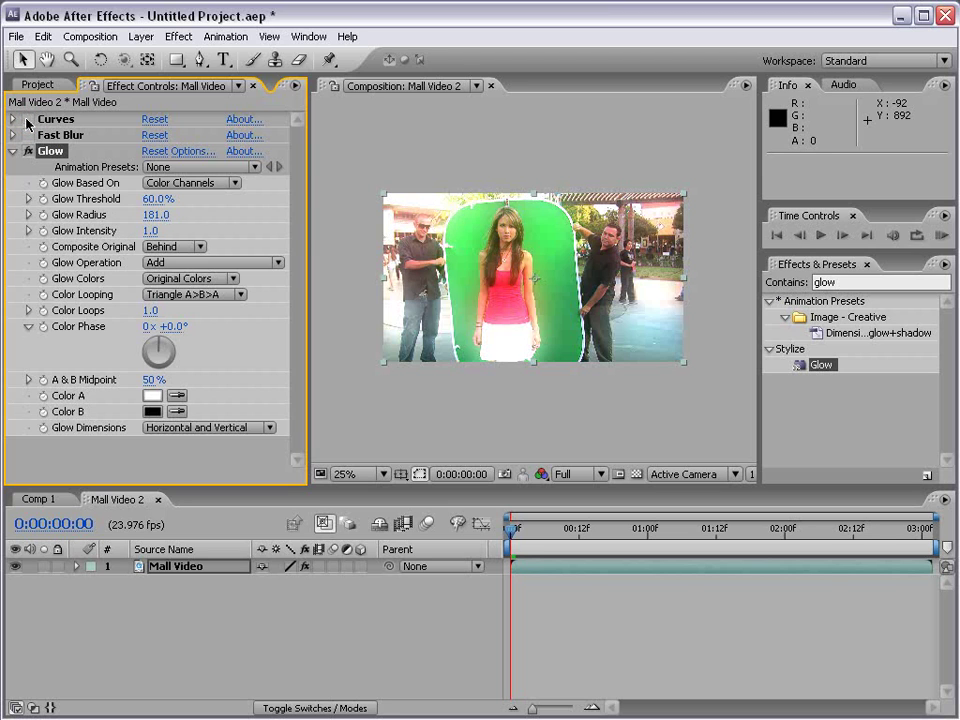
{"action": "scroll", "coordinate": [589, 336], "scroll_direction": "up", "scroll_amount": 1}
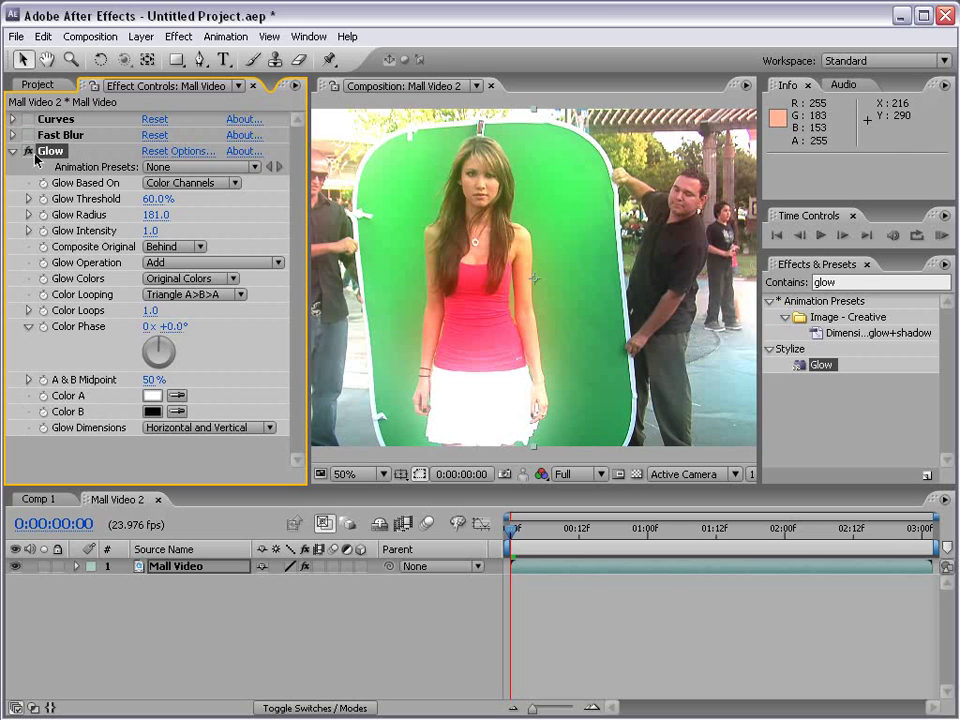
{"action": "key", "text": "ctrl+z"}
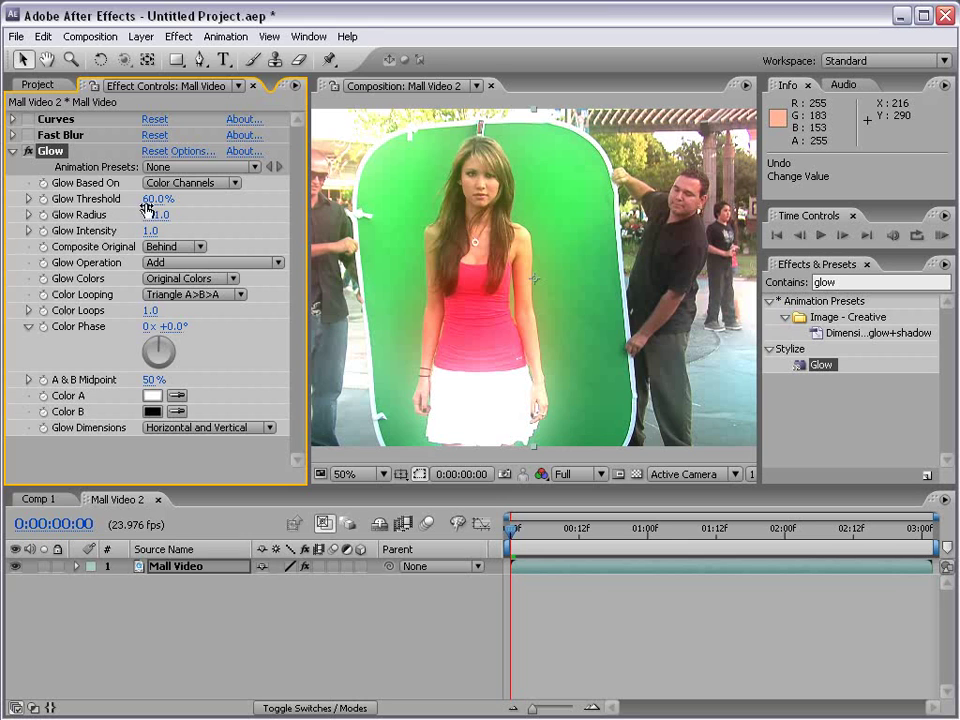
{"action": "left_click_drag", "start_coordinate": [152, 199], "coordinate": [250, 198]}
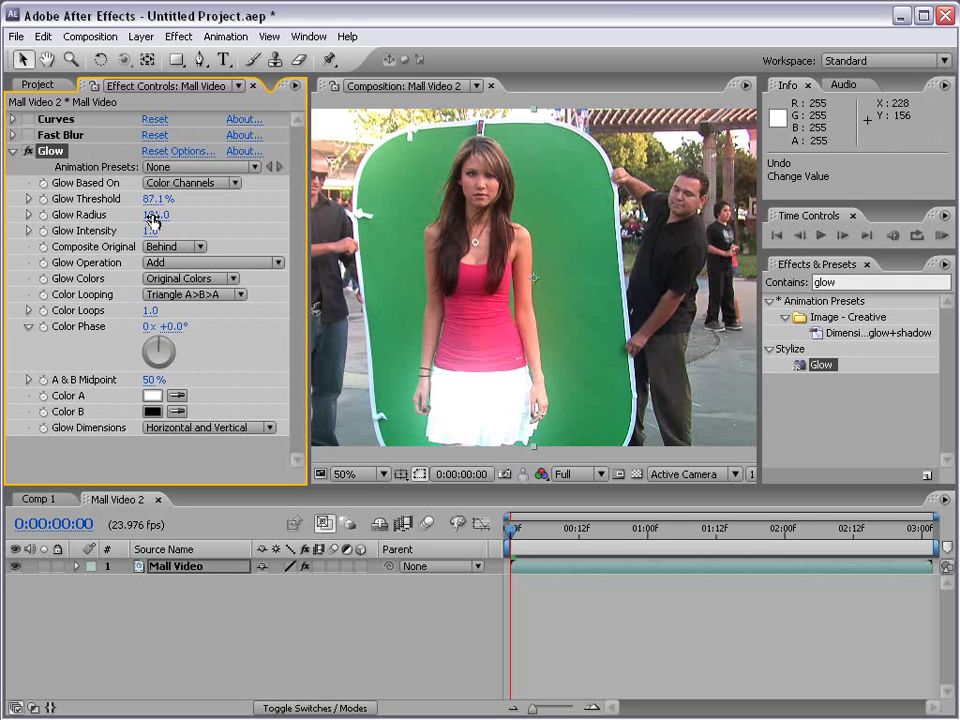
{"action": "left_click_drag", "start_coordinate": [152, 215], "coordinate": [66, 224]}
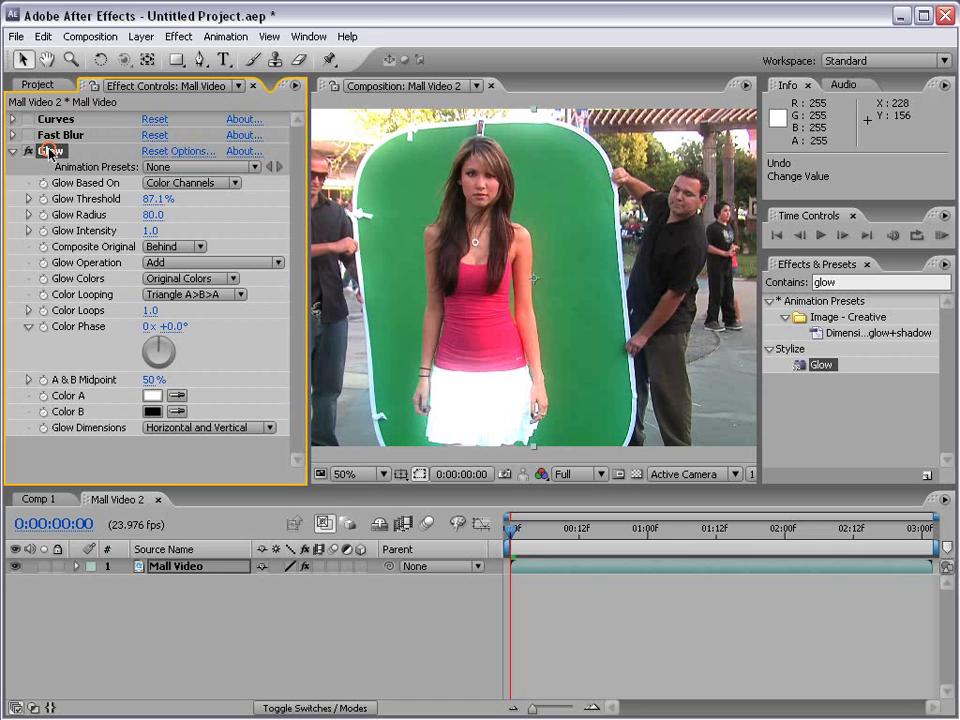
Delete Glow, re-enable Fast Blur, and duplicate it with Edit > Duplicate
{"action": "key", "text": "Delete"}
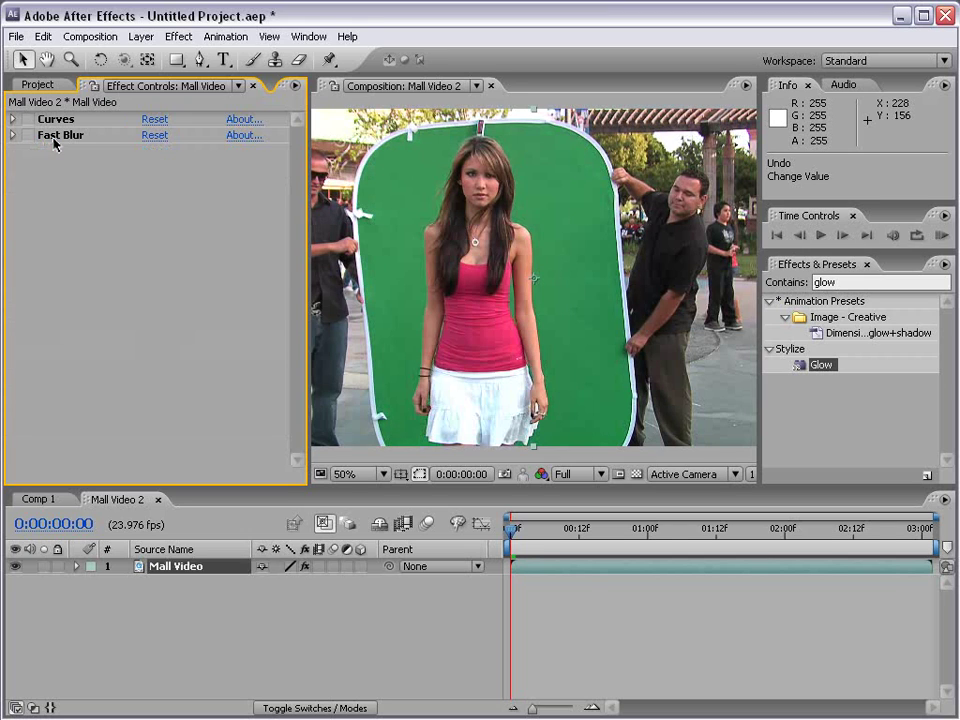
{"action": "left_click", "coordinate": [45, 136]}
{"action": "left_click", "coordinate": [28, 135]}
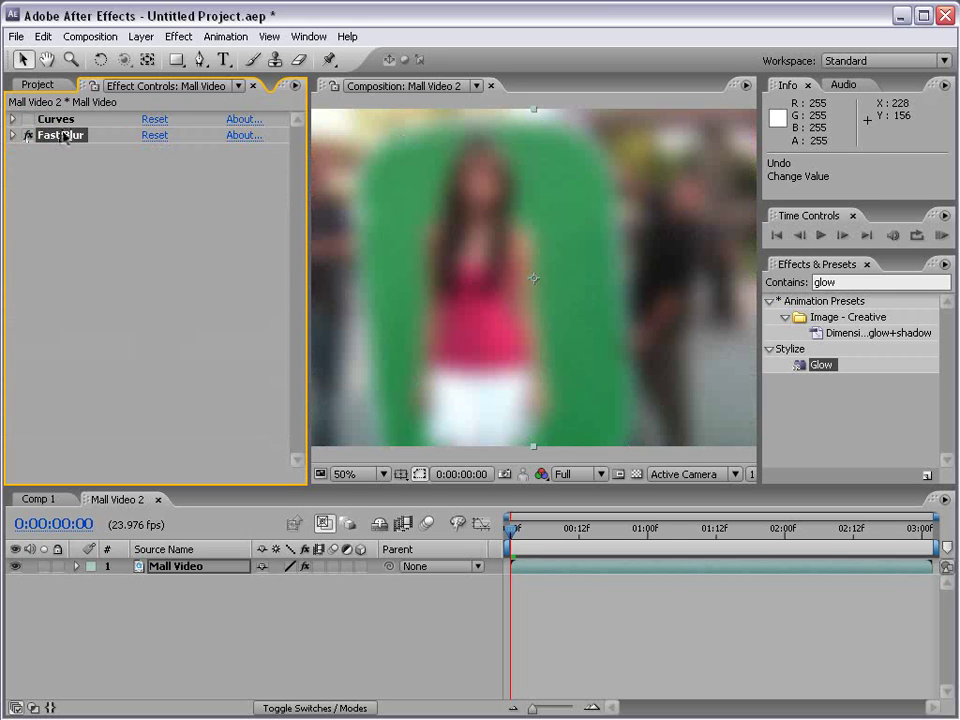
{"action": "left_click", "coordinate": [42, 37]}
{"action": "left_click", "coordinate": [72, 199]}
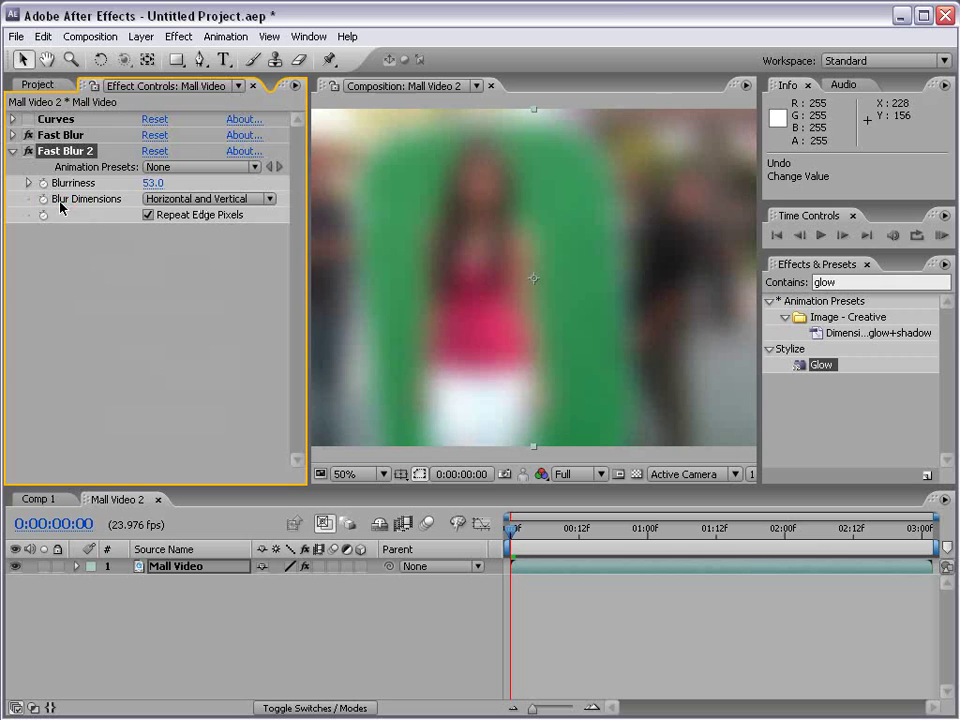
Disable the original Fast Blur, test Fast Blur 2 at Blurriness 42.0, then delete it
{"action": "left_click", "coordinate": [52, 135]}
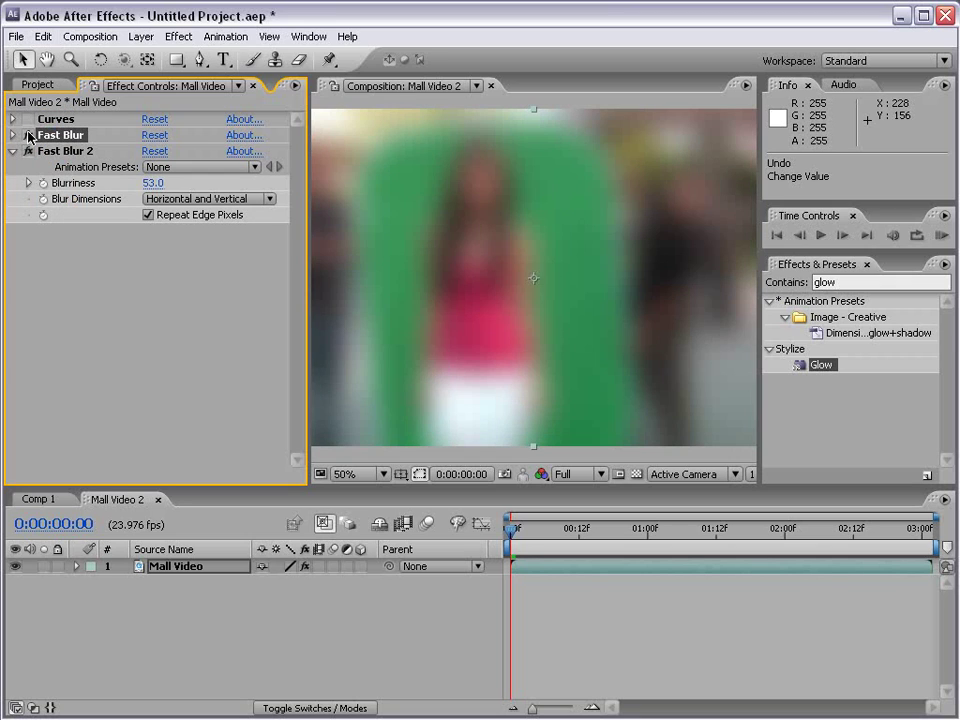
{"action": "left_click", "coordinate": [28, 135]}
{"action": "left_click_drag", "start_coordinate": [152, 184], "coordinate": [143, 186]}
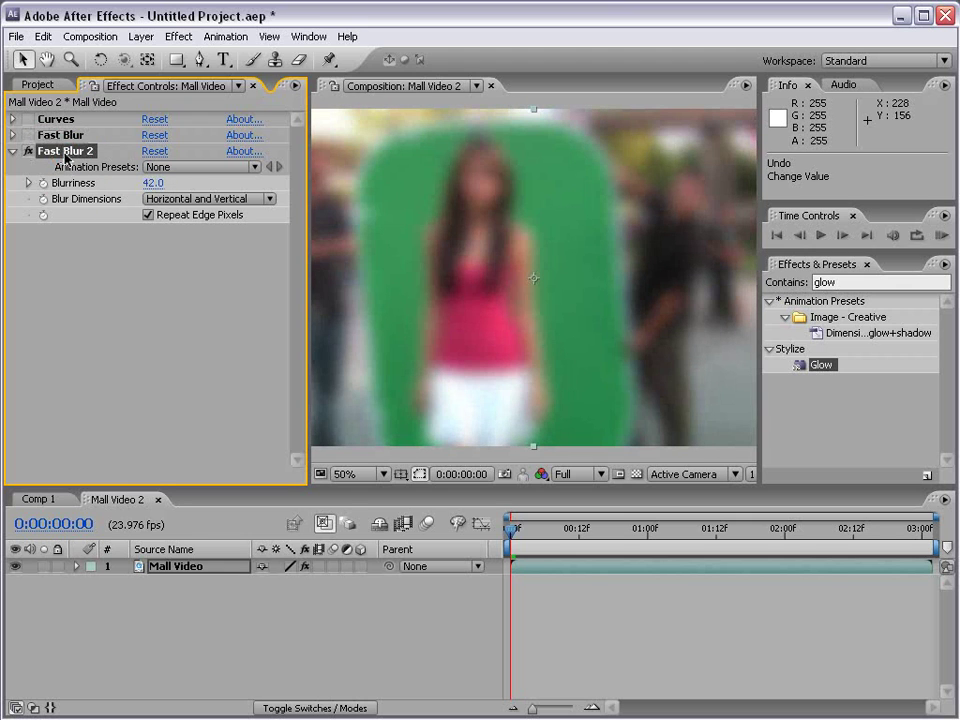
{"action": "key", "text": "Delete"}
Select both Fast Blur and Curves and delete them
{"action": "left_click", "coordinate": [28, 135]}
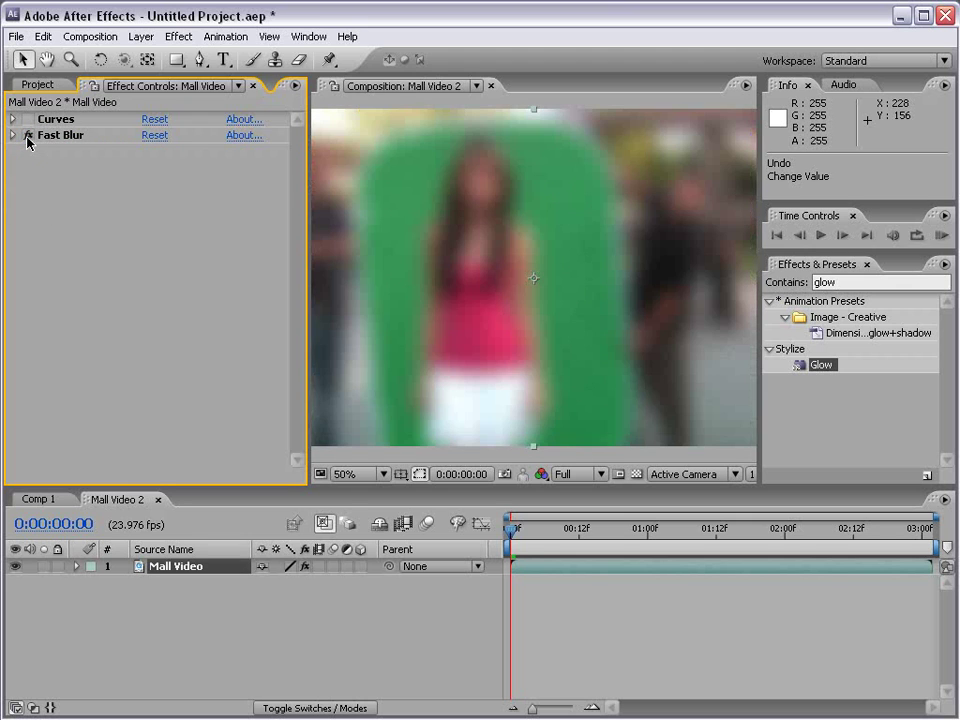
{"action": "left_click", "coordinate": [28, 135]}
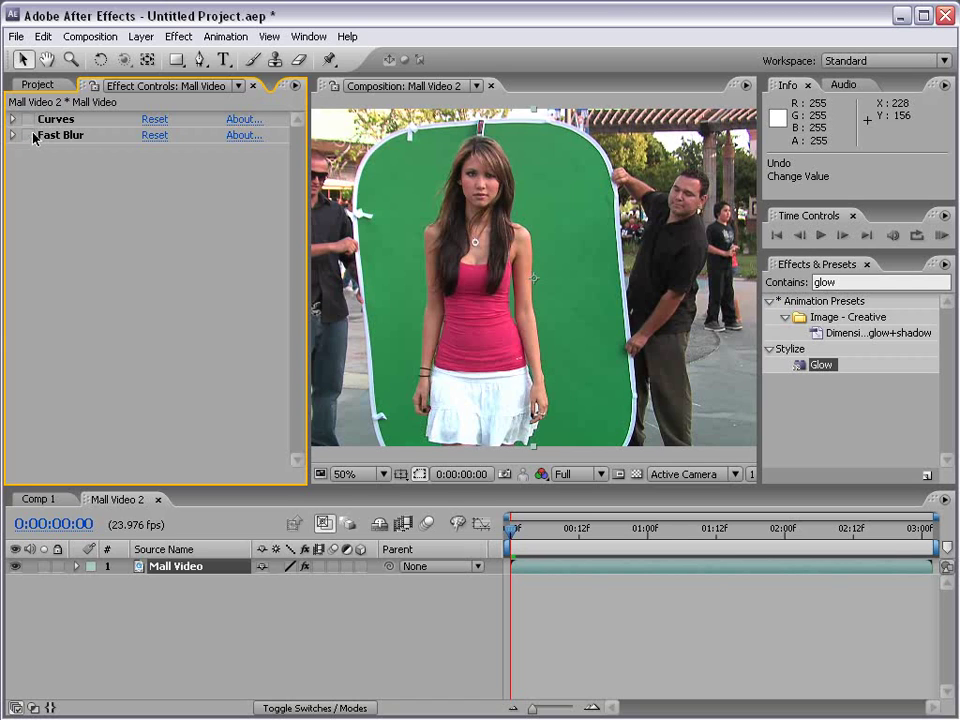
{"action": "left_click", "coordinate": [40, 135]}
{"action": "left_click", "coordinate": [57, 119], "text": "ctrl"}
{"action": "key", "text": "Delete"}
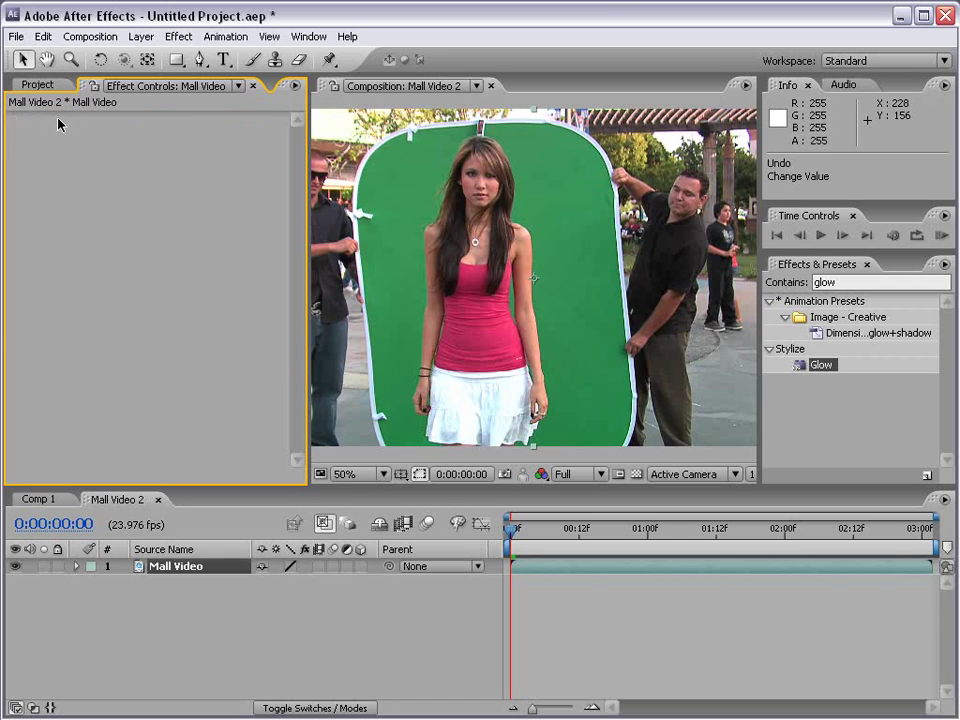
Apply Generate > Ramp to the Mall Video layer and reposition its start and end points
{"action": "left_click", "coordinate": [551, 572]}
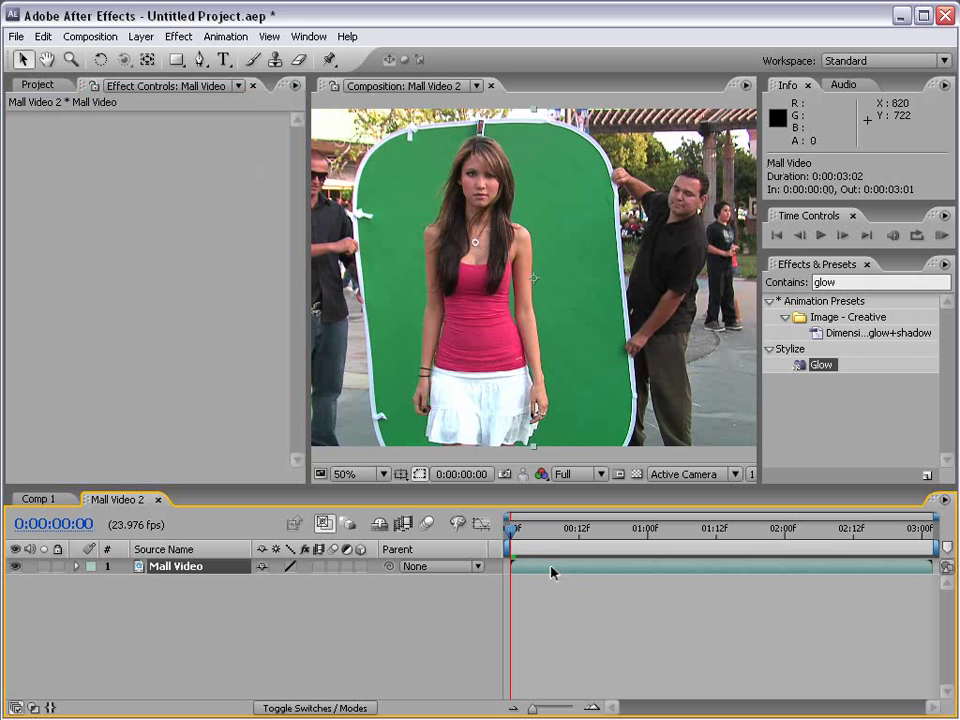
{"action": "left_click", "coordinate": [176, 36]}
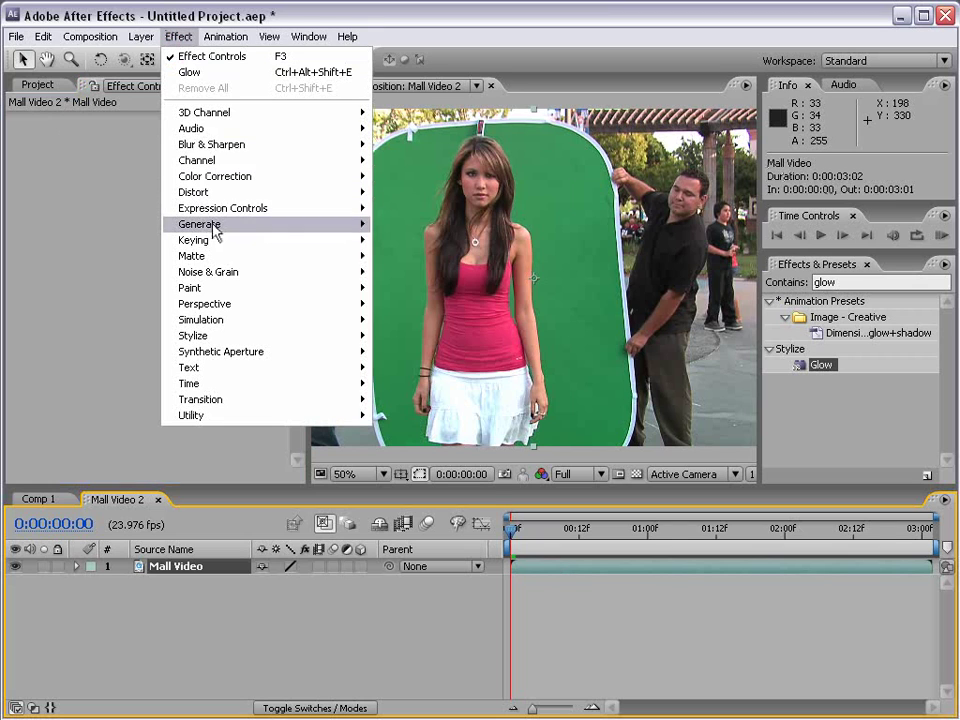
{"action": "mouse_move", "coordinate": [214, 226]}
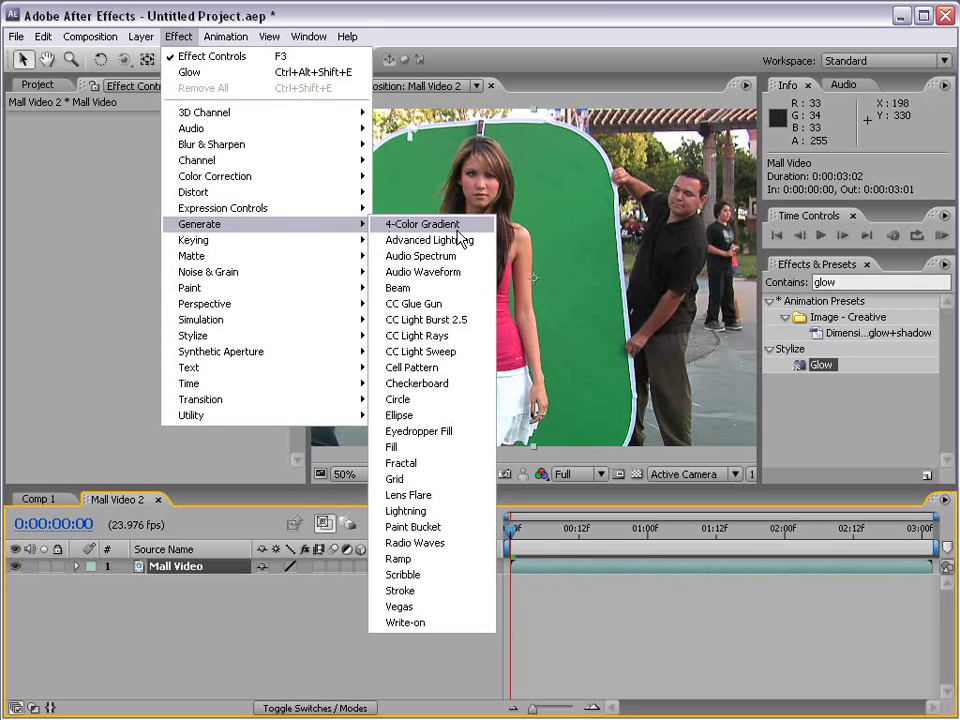
{"action": "left_click", "coordinate": [400, 559]}
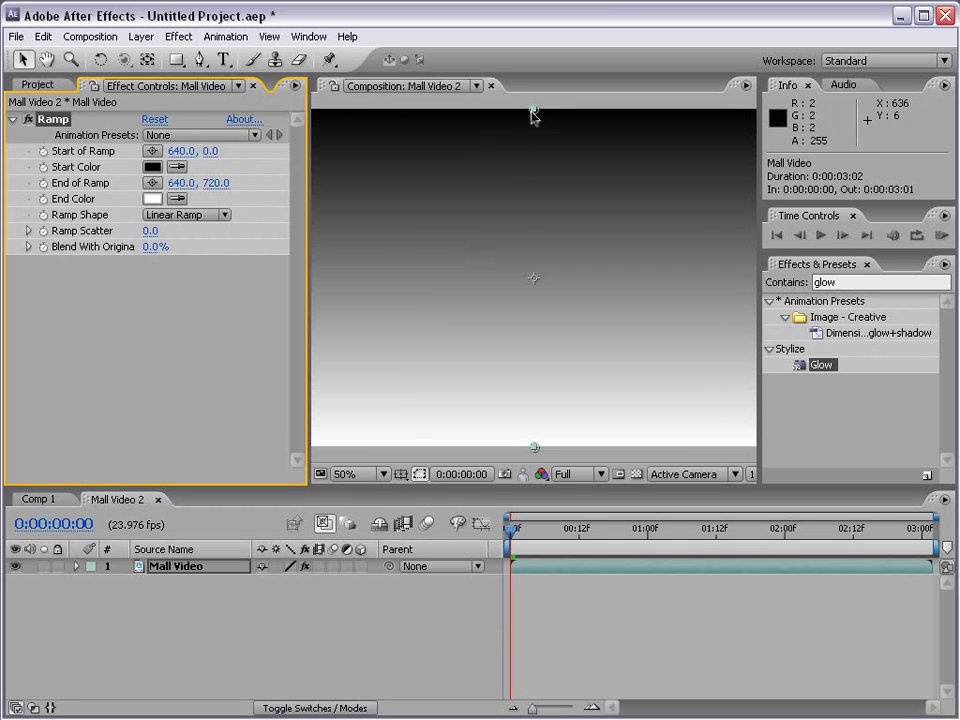
{"action": "left_click_drag", "start_coordinate": [533, 109], "coordinate": [414, 219]}
{"action": "left_click_drag", "start_coordinate": [533, 447], "coordinate": [583, 414]}
Make the Ramp a radial red-to-white gradient centred in frame, then delete it
{"action": "left_click", "coordinate": [152, 167]}
{"action": "left_click_drag", "start_coordinate": [436, 458], "coordinate": [570, 437]}
{"action": "left_click", "coordinate": [623, 443]}
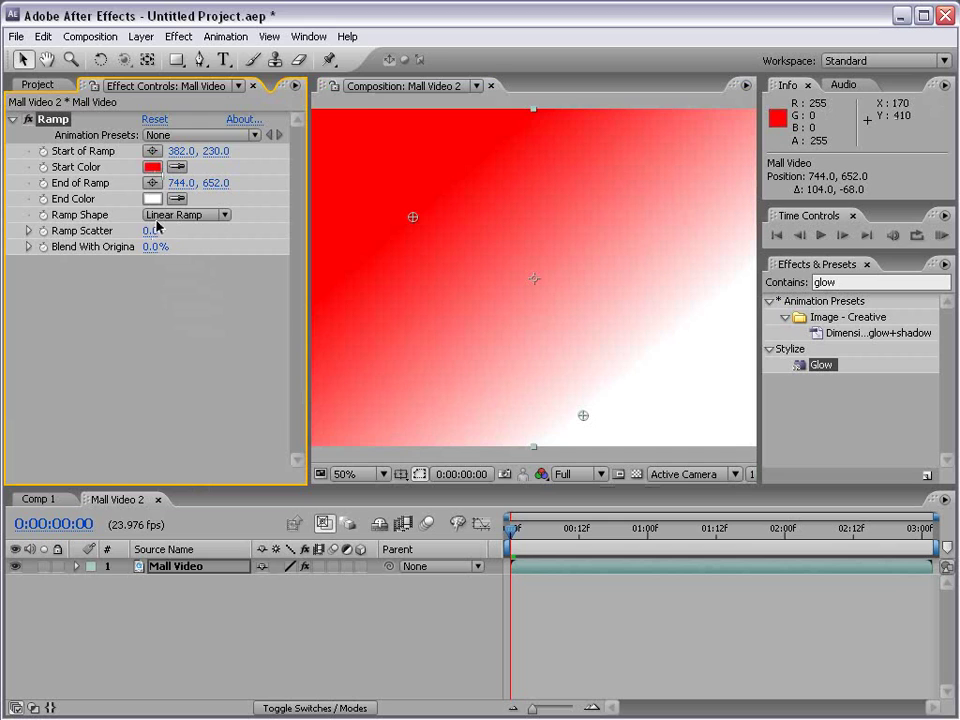
{"action": "left_click", "coordinate": [200, 218]}
{"action": "left_click", "coordinate": [193, 234]}
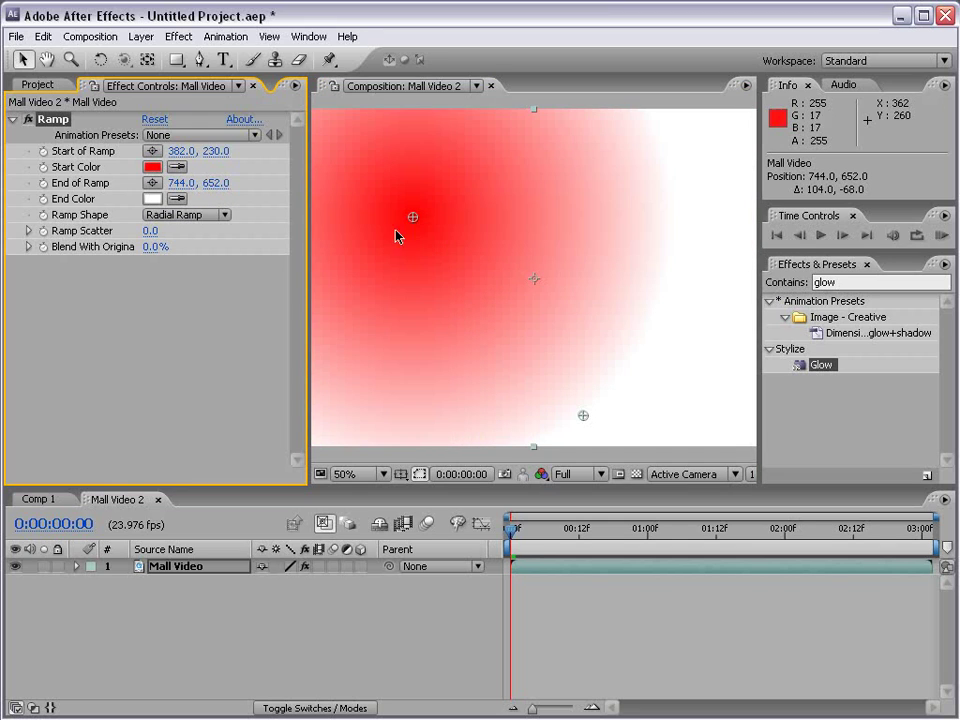
{"action": "left_click_drag", "start_coordinate": [413, 218], "coordinate": [503, 270]}
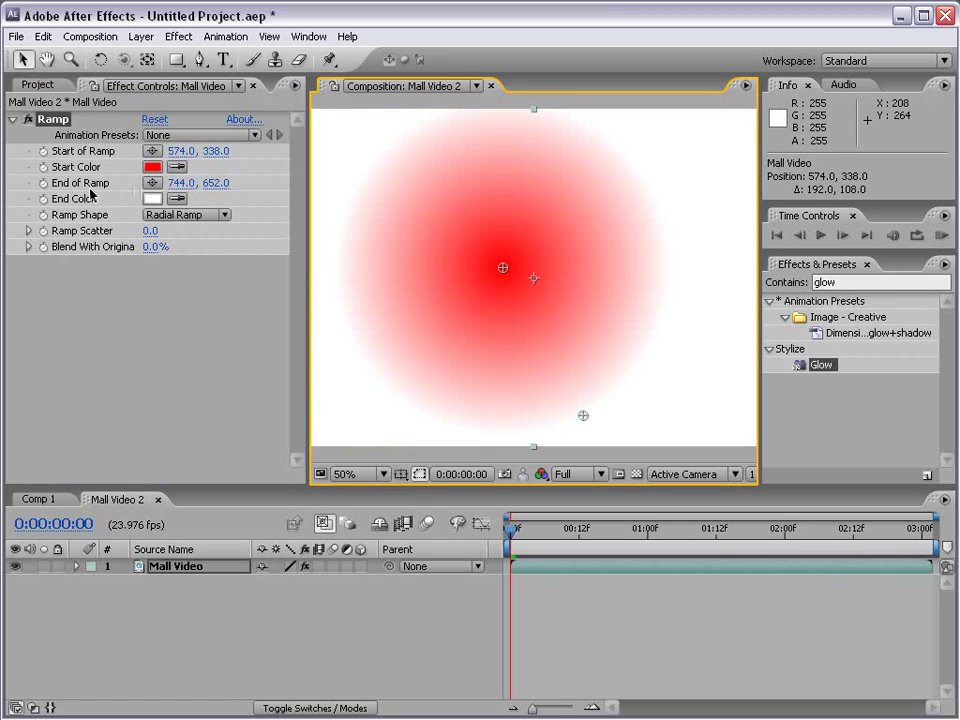
{"action": "key", "text": "Delete"}
{"action": "left_click", "coordinate": [178, 36]}
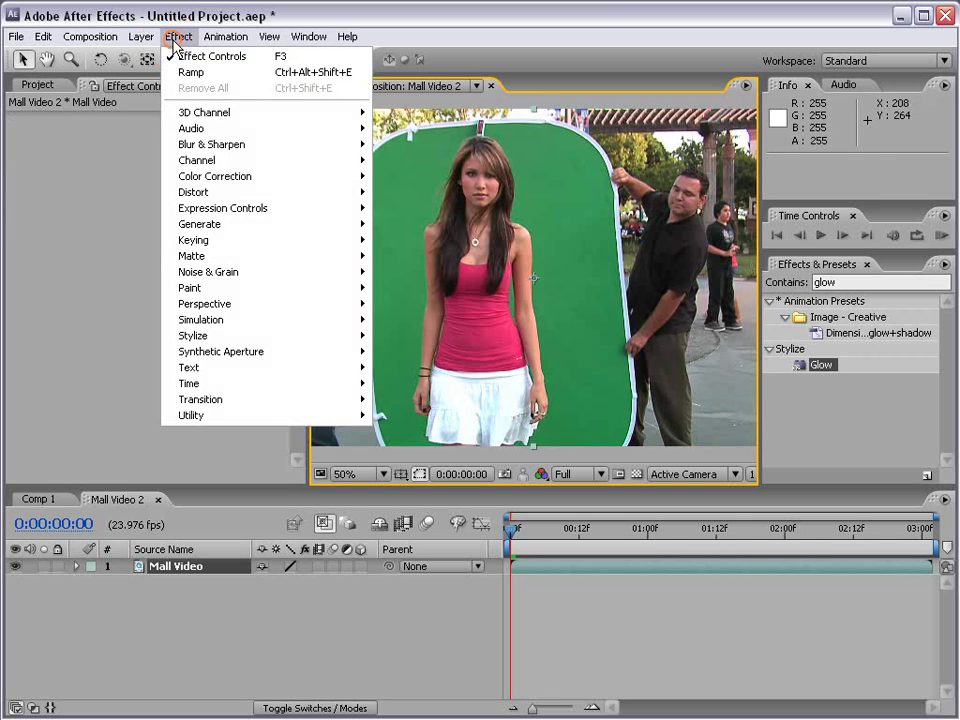
{"action": "mouse_move", "coordinate": [212, 224]}
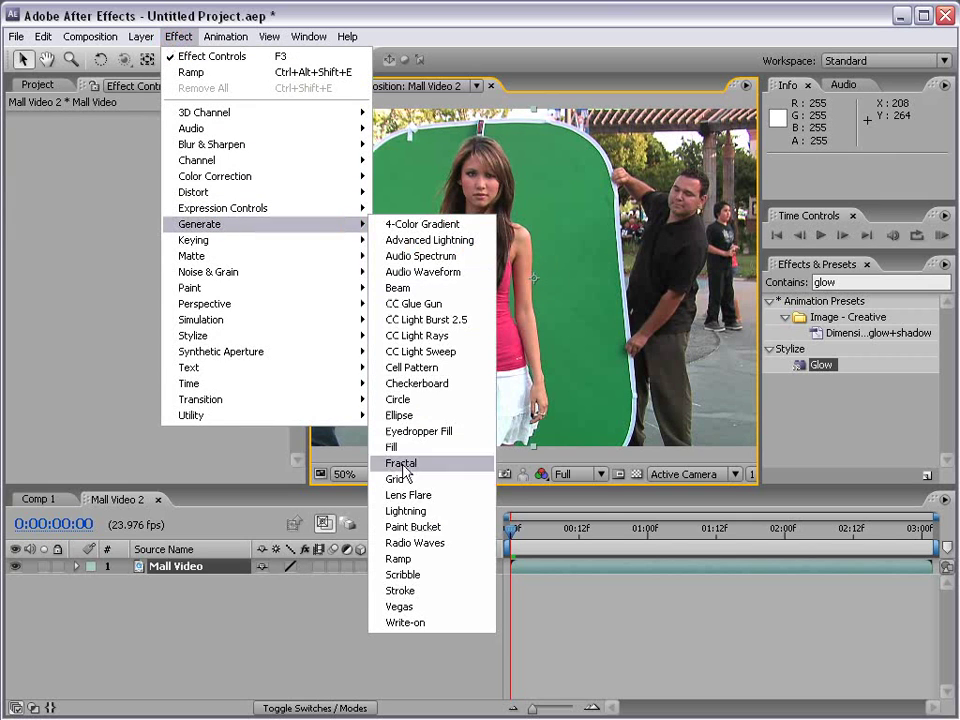
{"action": "left_click", "coordinate": [463, 496]}
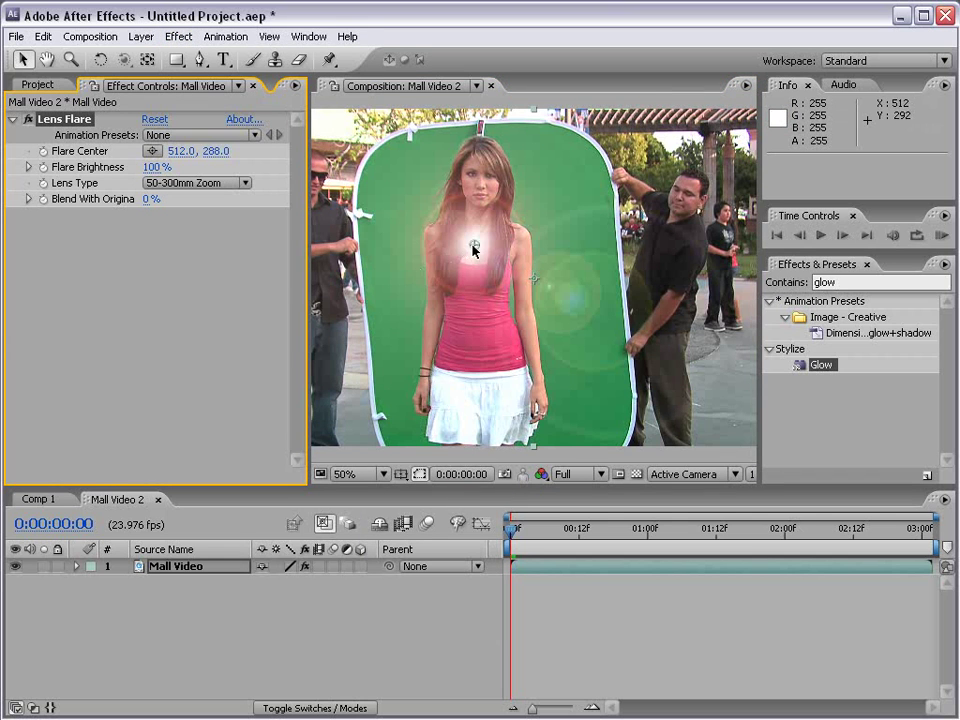
{"action": "left_click_drag", "start_coordinate": [472, 248], "coordinate": [582, 250]}
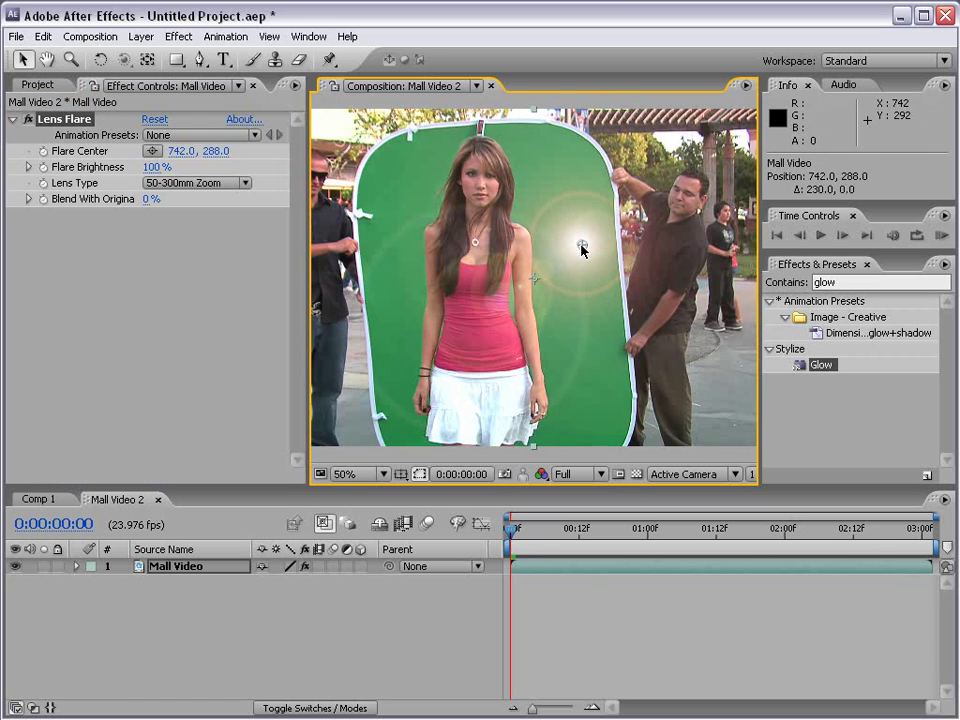
{"action": "key", "text": "Delete"}
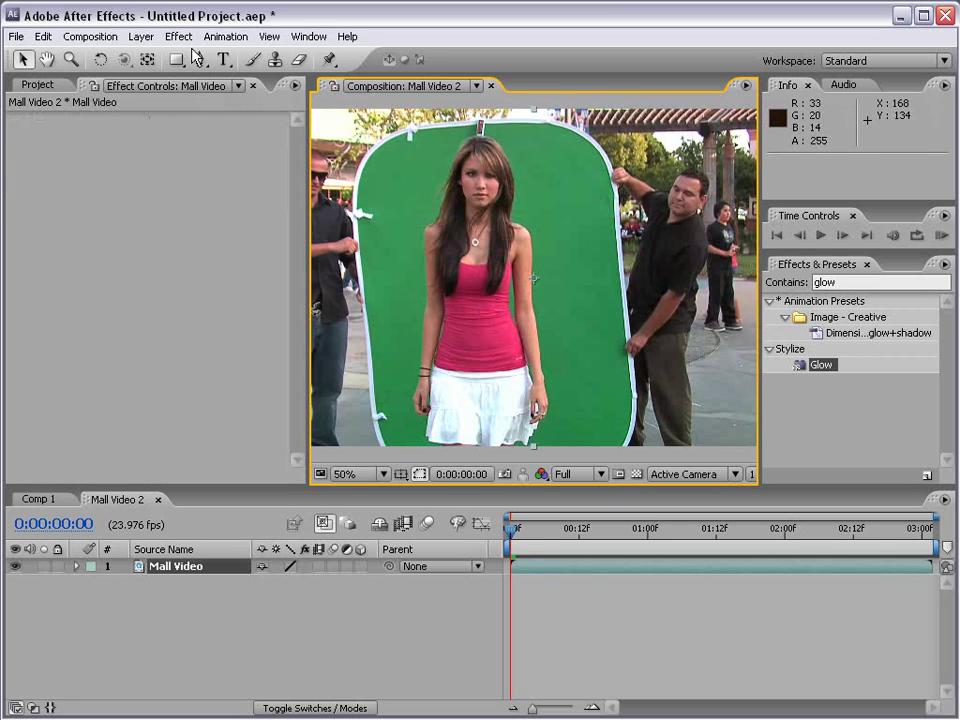
Apply Hue/Saturation with Colorize on, Colorize Hue 43° and Colorize Saturation 15
{"action": "left_click", "coordinate": [178, 36]}
{"action": "mouse_move", "coordinate": [268, 228]}
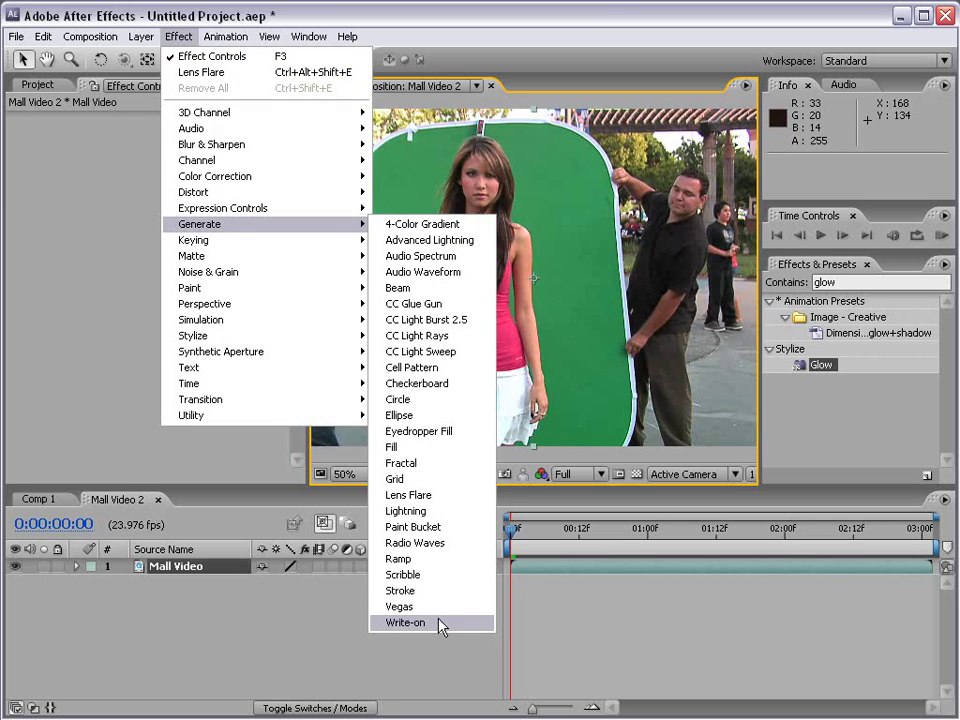
{"action": "mouse_move", "coordinate": [256, 183]}
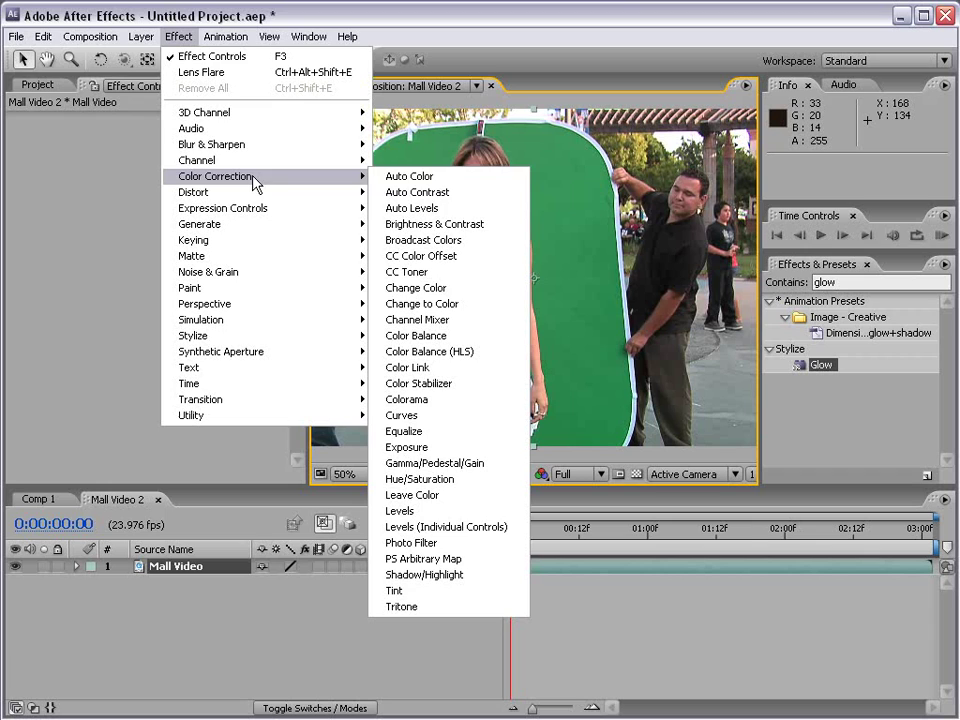
{"action": "left_click", "coordinate": [462, 480]}
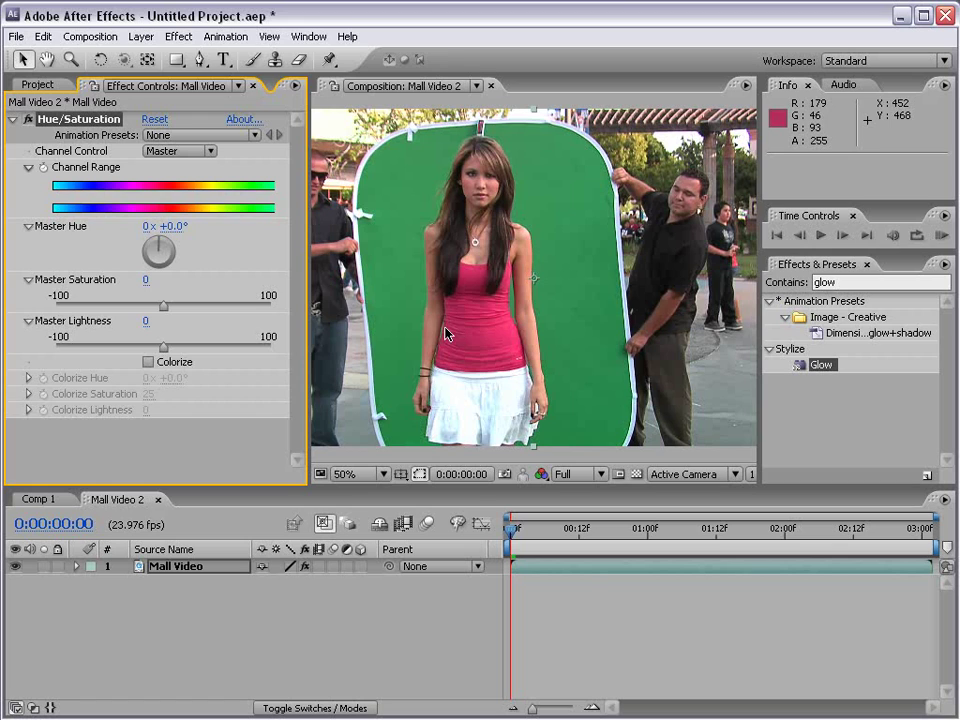
{"action": "left_click", "coordinate": [148, 362]}
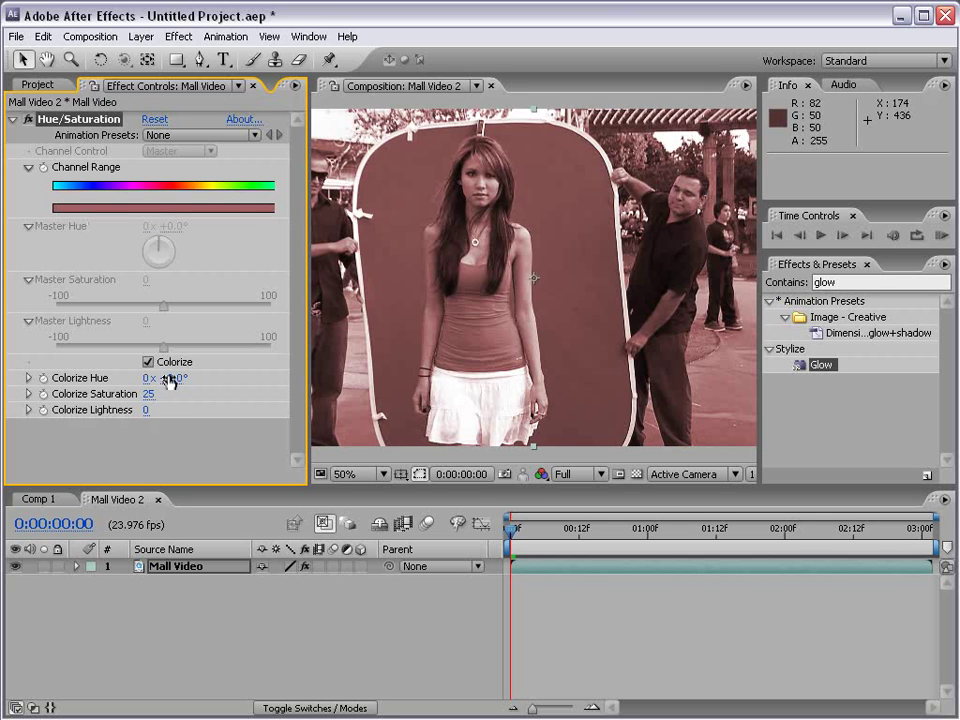
{"action": "left_click_drag", "start_coordinate": [185, 377], "coordinate": [68, 378]}
{"action": "left_click_drag", "start_coordinate": [141, 398], "coordinate": [311, 373]}
{"action": "left_click", "coordinate": [27, 380]}
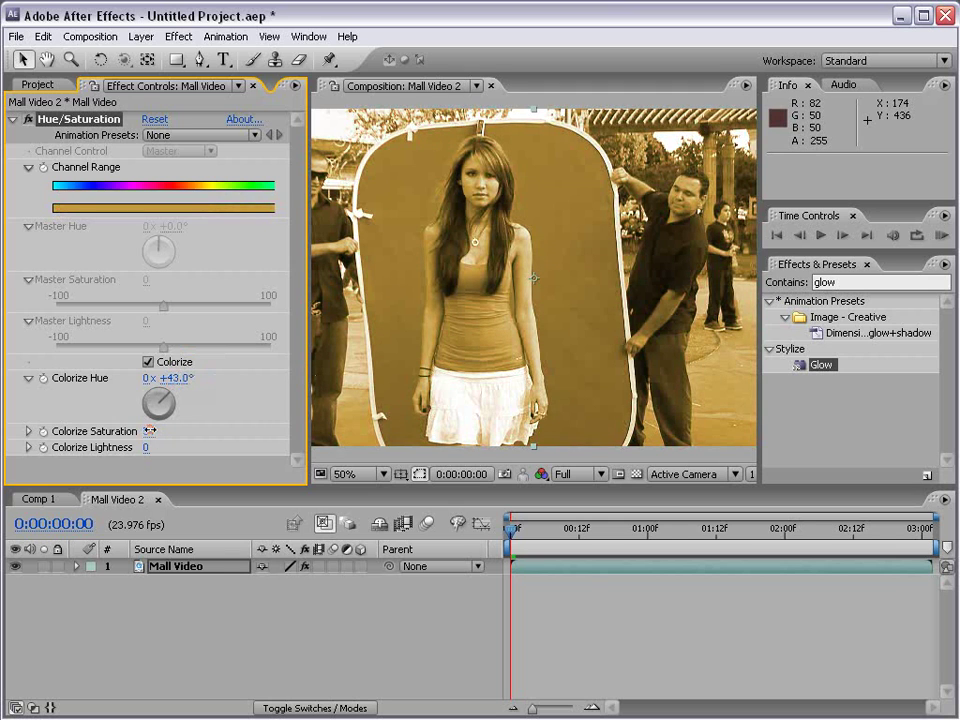
{"action": "left_click_drag", "start_coordinate": [146, 432], "coordinate": [112, 429]}
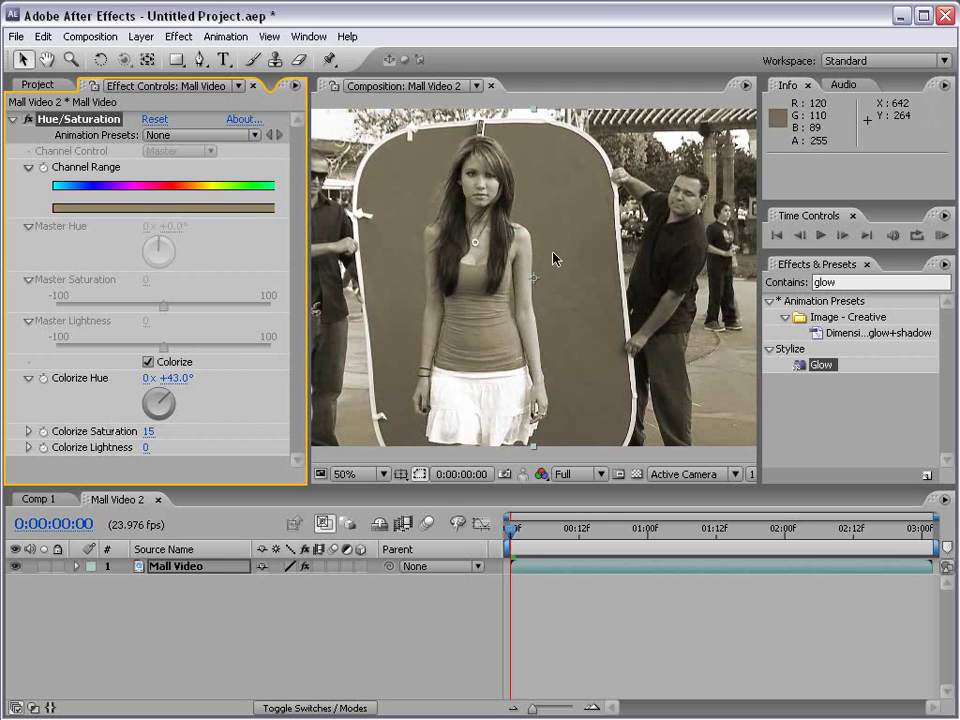
Apply Glow with a raised threshold, then remove all effects from the Mall Video layer
{"action": "left_click_drag", "start_coordinate": [824, 366], "coordinate": [544, 296]}
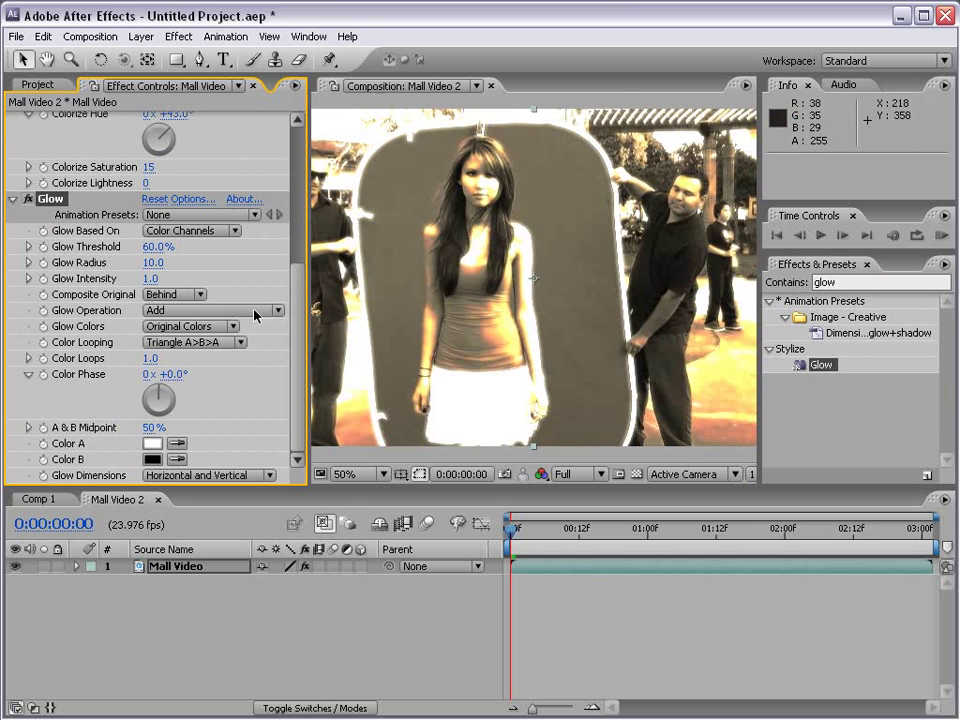
{"action": "left_click_drag", "start_coordinate": [163, 246], "coordinate": [234, 258]}
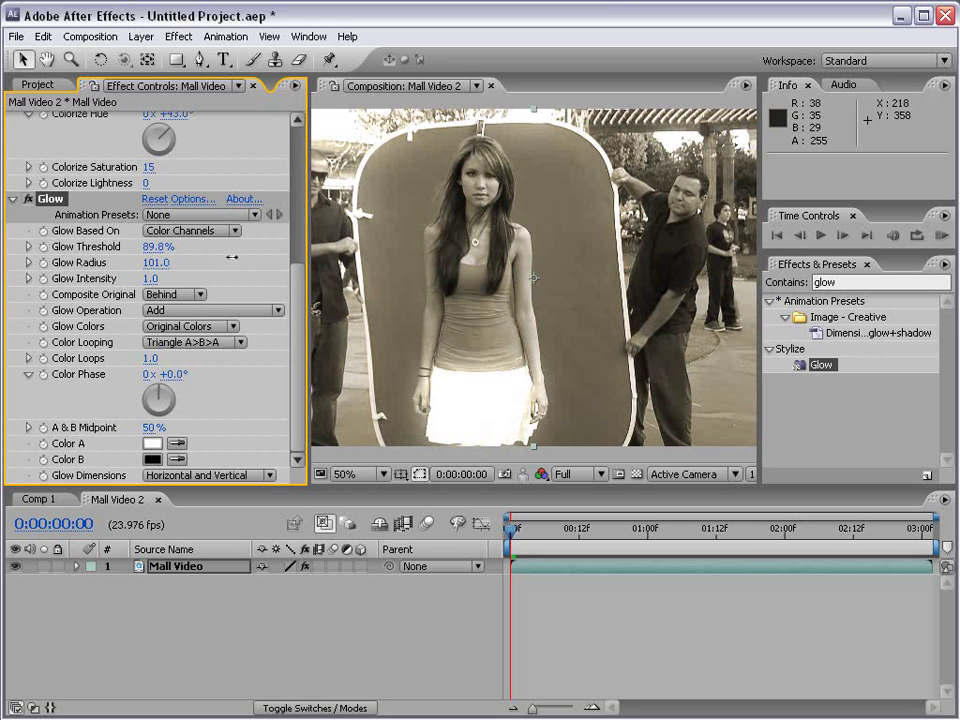
{"action": "scroll", "coordinate": [443, 360], "scroll_direction": "down", "scroll_amount": 1}
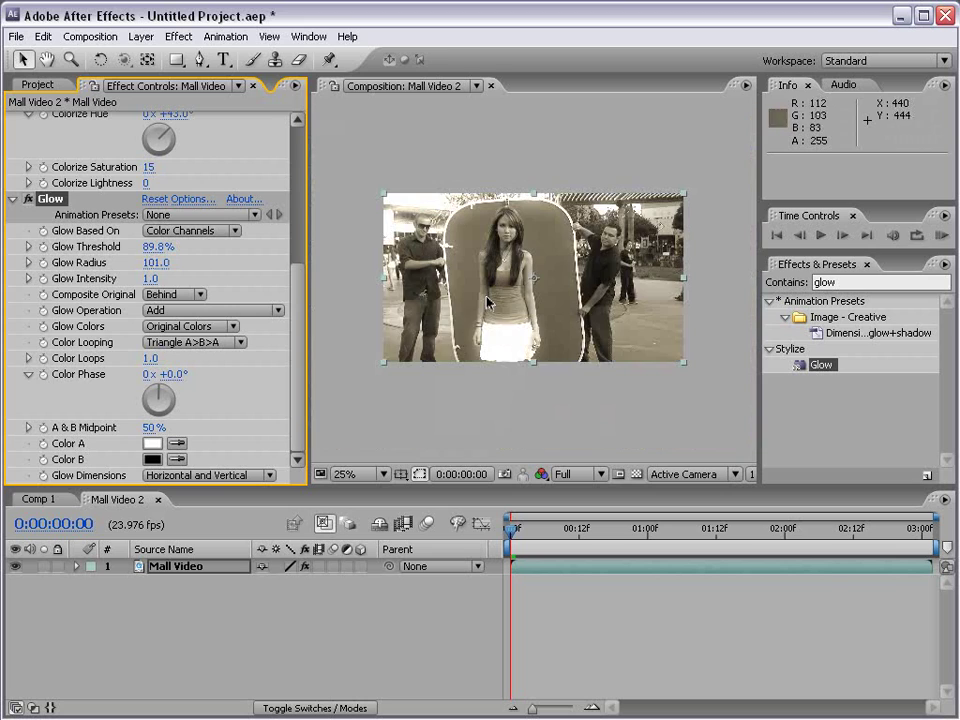
{"action": "scroll", "coordinate": [367, 244], "scroll_direction": "up", "scroll_amount": 1}
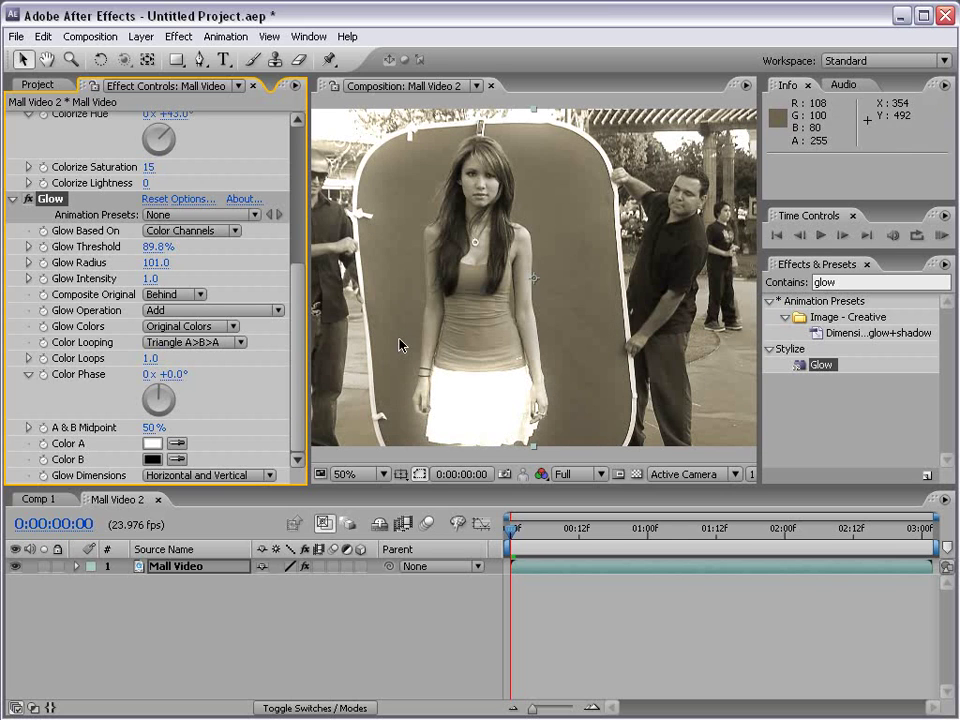
{"action": "key", "text": "ctrl+z"}
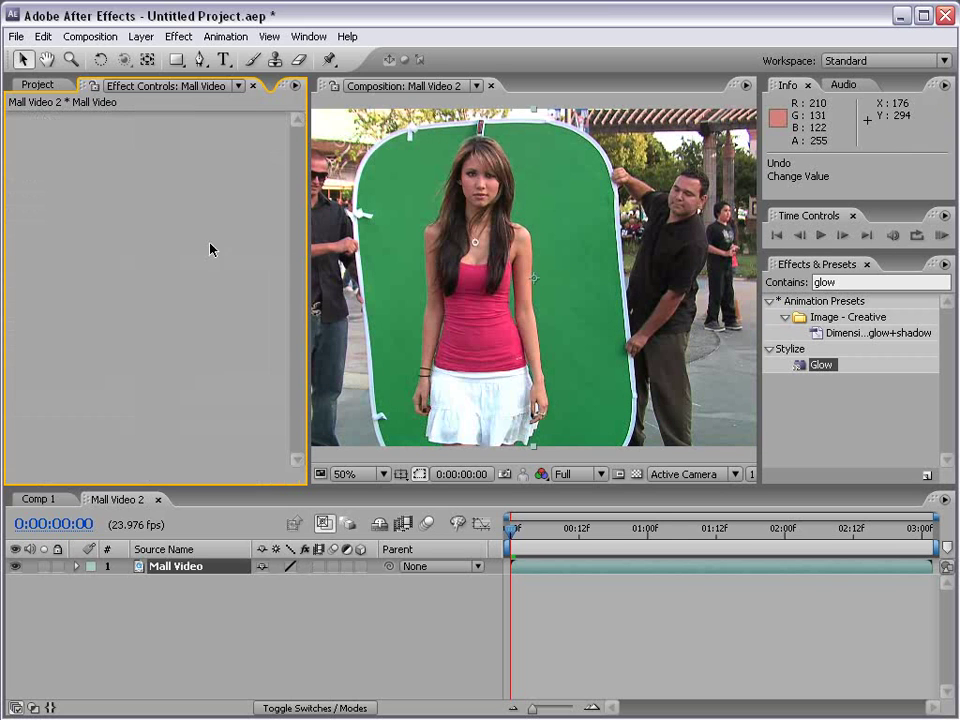
{"action": "left_click", "coordinate": [178, 36]}
{"action": "left_click", "coordinate": [205, 177]}
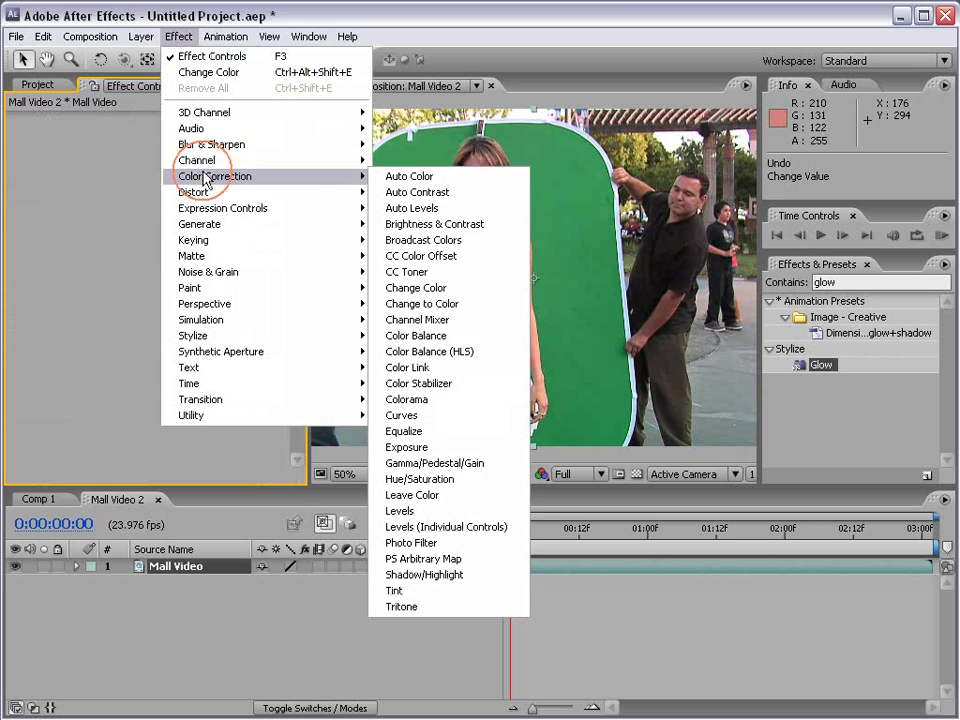
{"action": "left_click", "coordinate": [487, 307]}
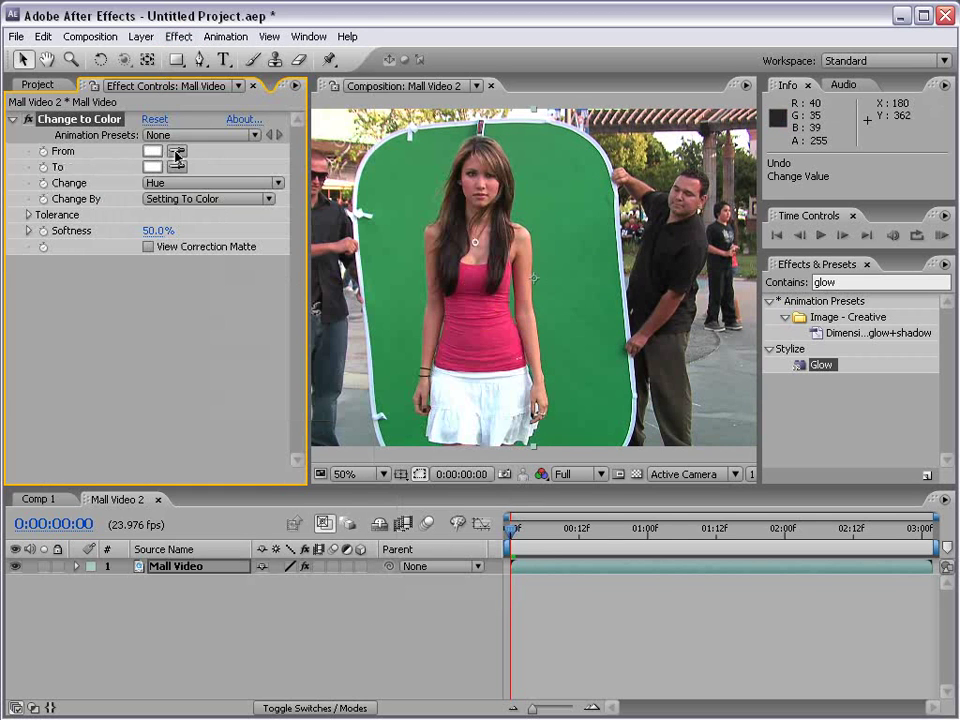
{"action": "left_click", "coordinate": [176, 152]}
{"action": "left_click", "coordinate": [475, 283]}
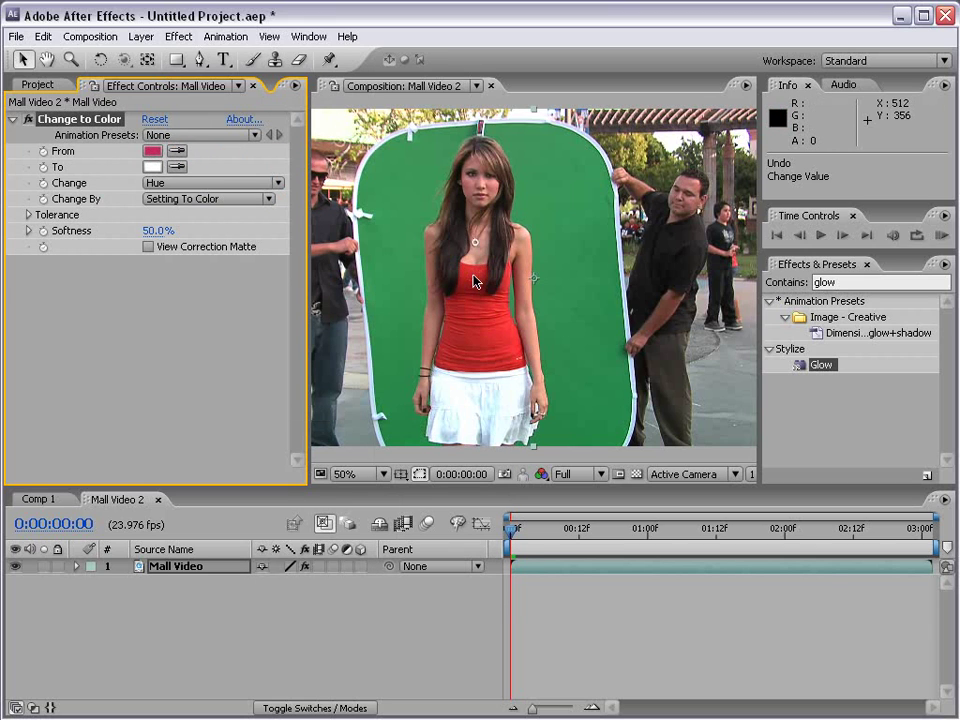
{"action": "left_click", "coordinate": [150, 167]}
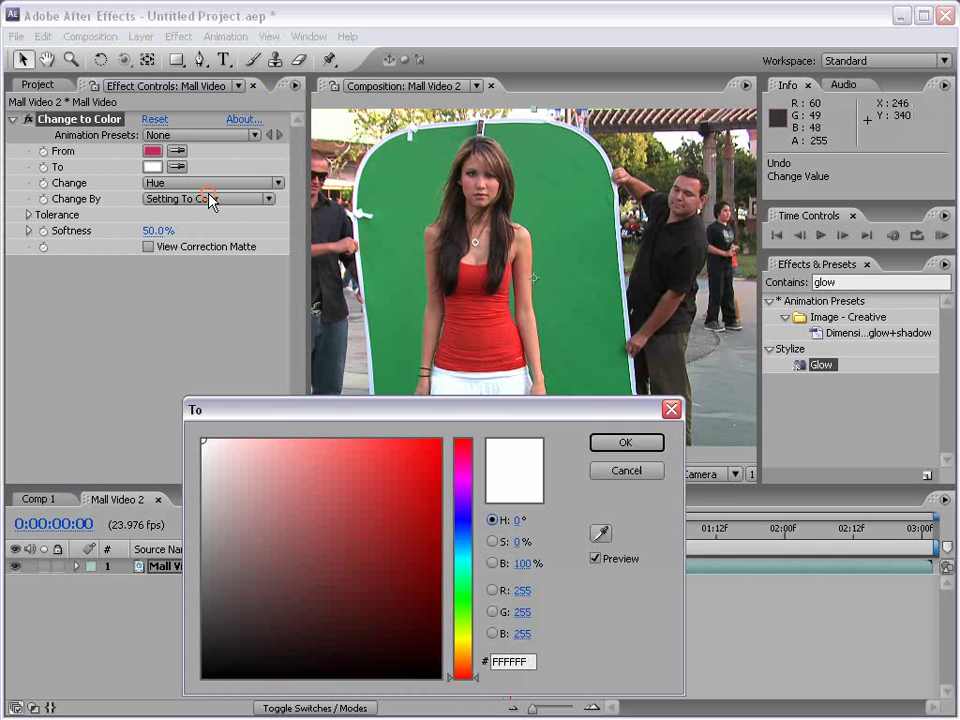
{"action": "left_click_drag", "start_coordinate": [452, 518], "coordinate": [461, 545]}
{"action": "left_click_drag", "start_coordinate": [373, 506], "coordinate": [439, 484]}
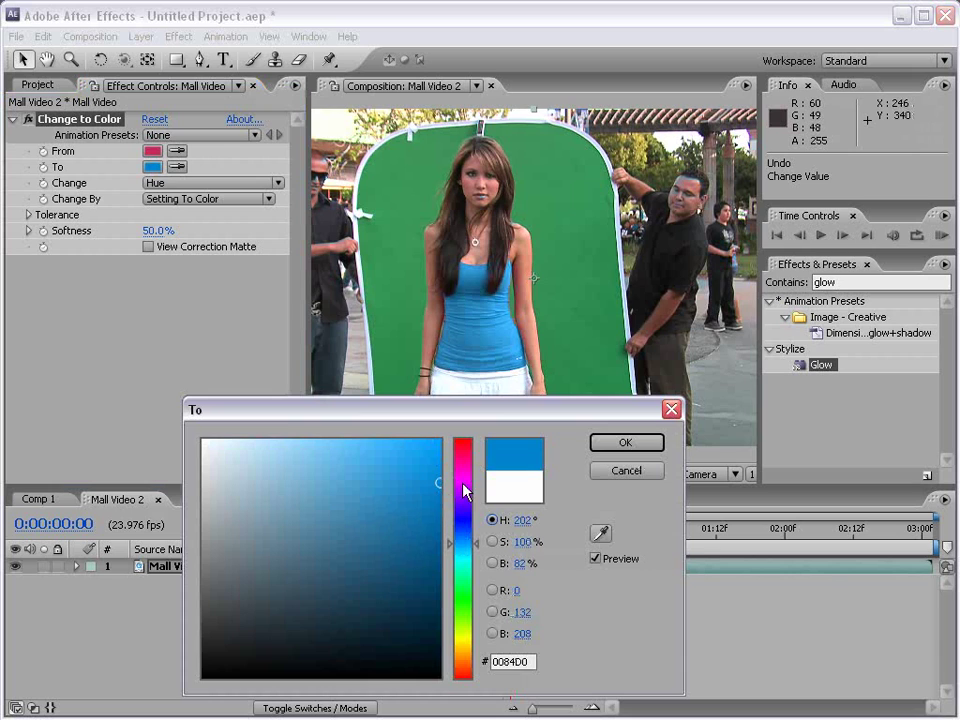
{"action": "left_click", "coordinate": [349, 484]}
{"action": "left_click_drag", "start_coordinate": [349, 484], "coordinate": [347, 476]}
{"action": "left_click_drag", "start_coordinate": [461, 574], "coordinate": [463, 664]}
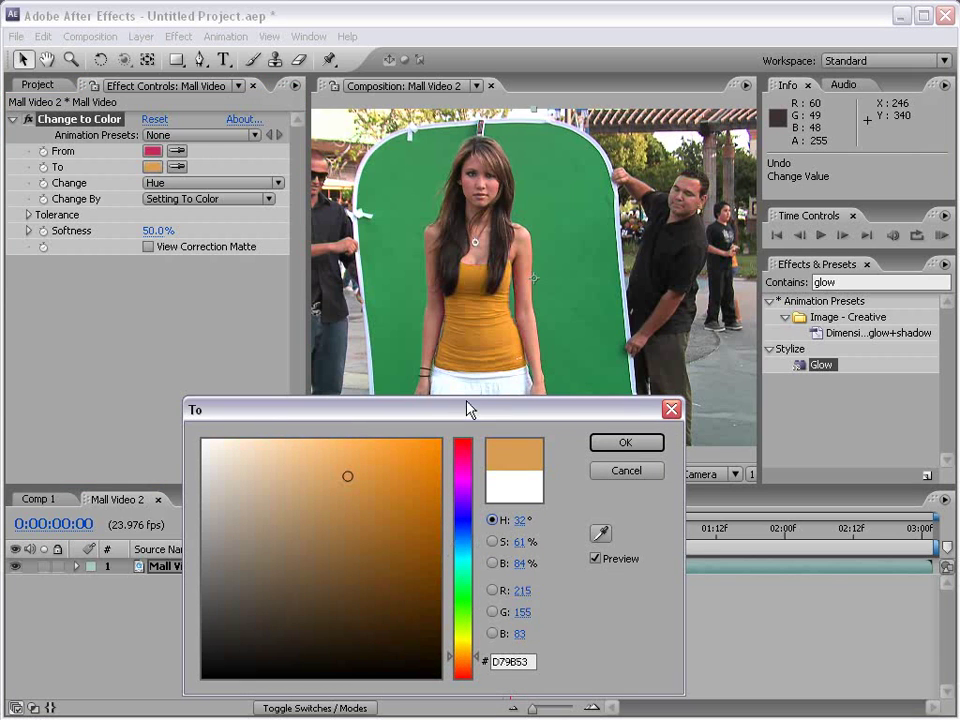
{"action": "left_click", "coordinate": [624, 442]}
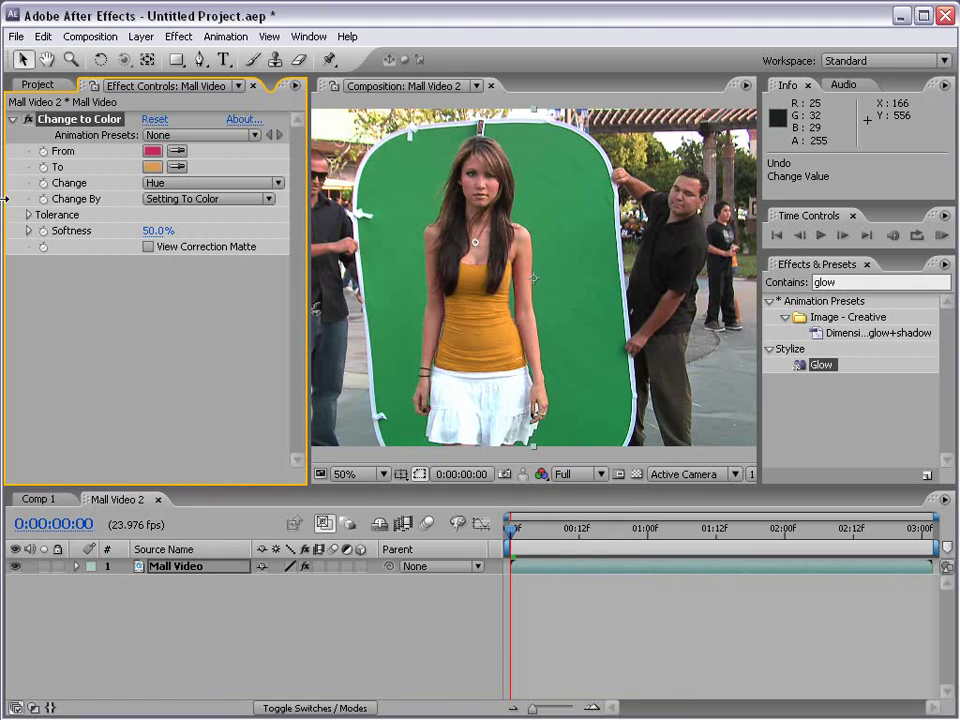
{"action": "left_click", "coordinate": [29, 216]}
{"action": "left_click_drag", "start_coordinate": [152, 231], "coordinate": [142, 230]}
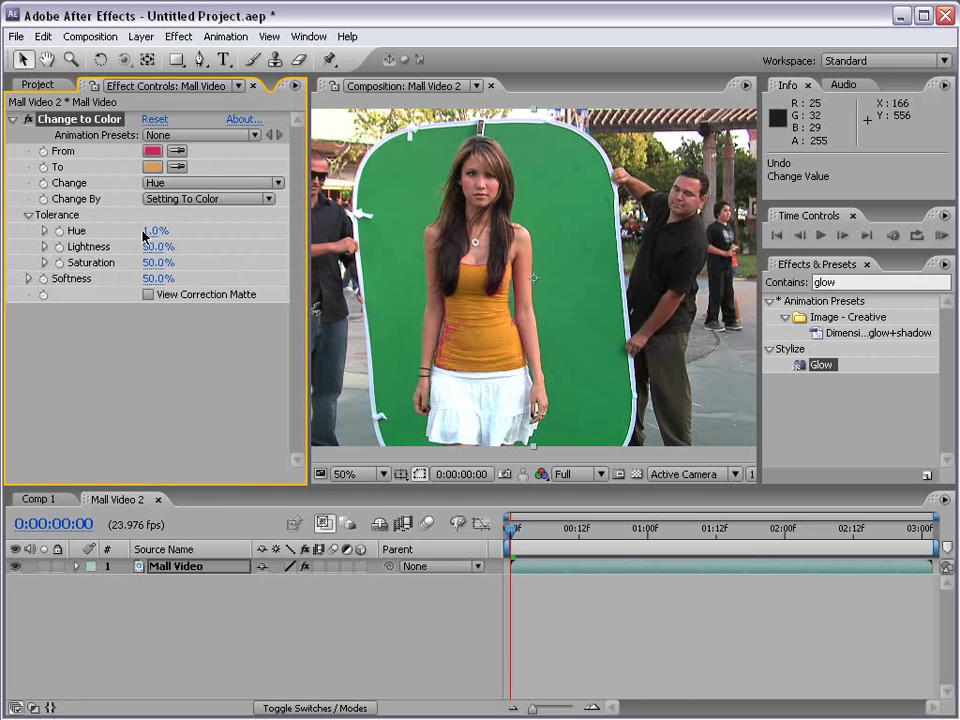
{"action": "key", "text": "Delete"}
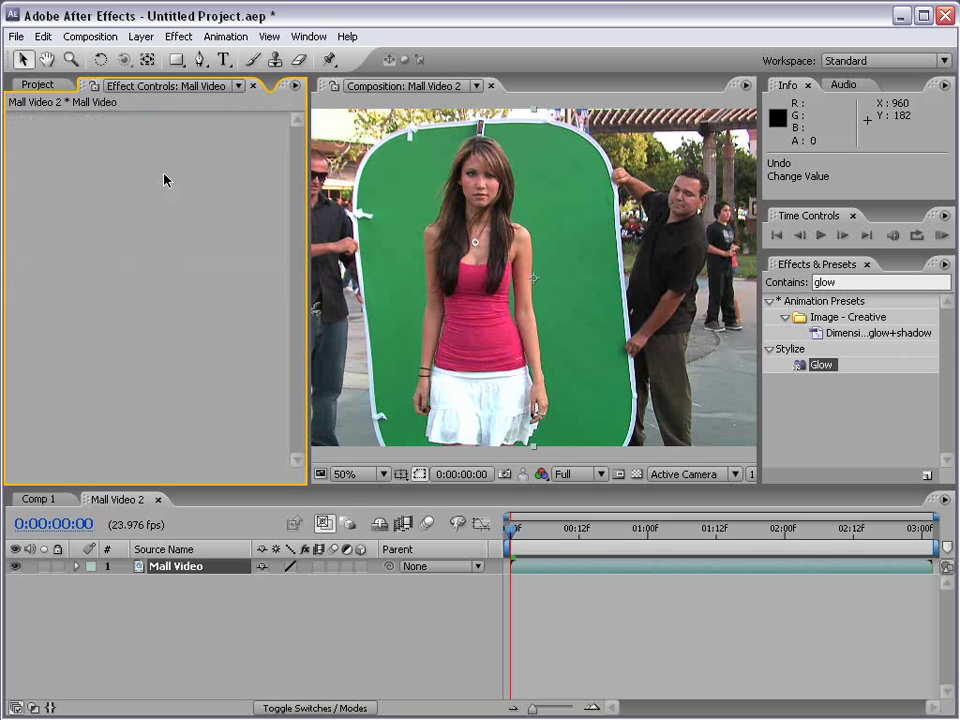